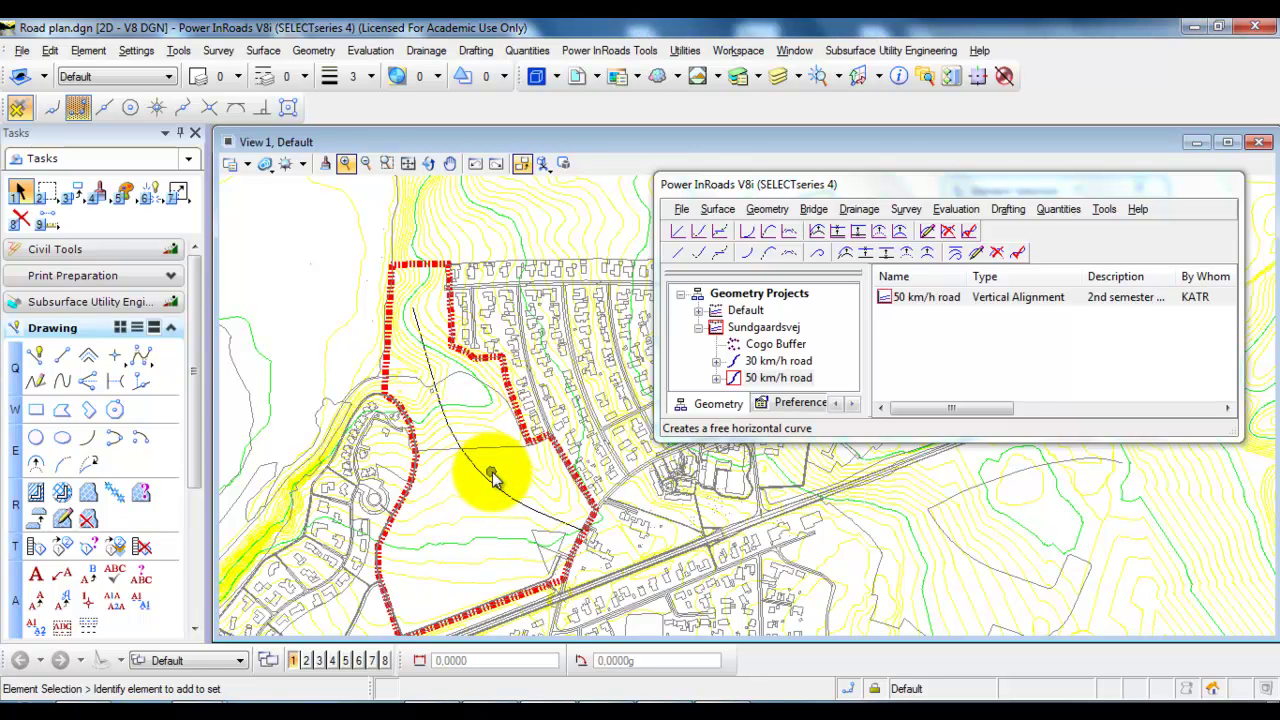
Load the DK_civil.xin preference file from Sundgaardsvej > INR > PRE.
{"action": "scroll", "coordinate": [494, 471], "scroll_direction": "up", "scroll_amount": 1}
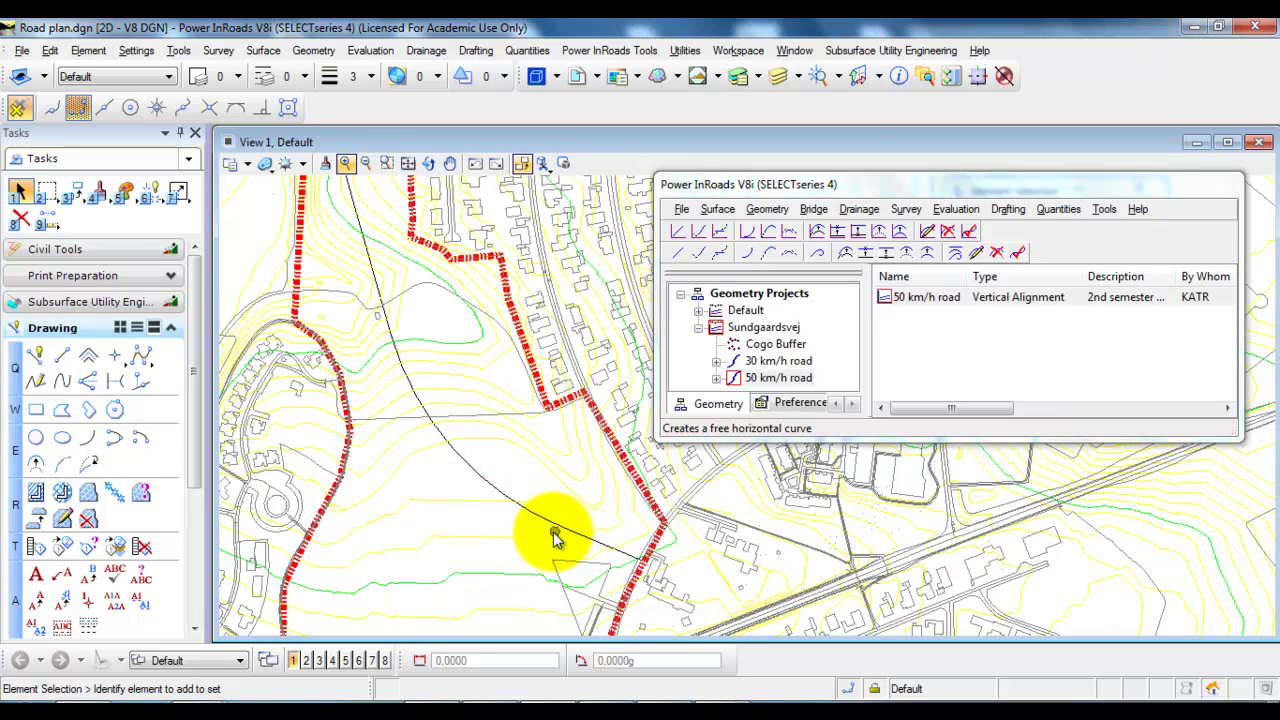
{"action": "mouse_move", "coordinate": [564, 538]}
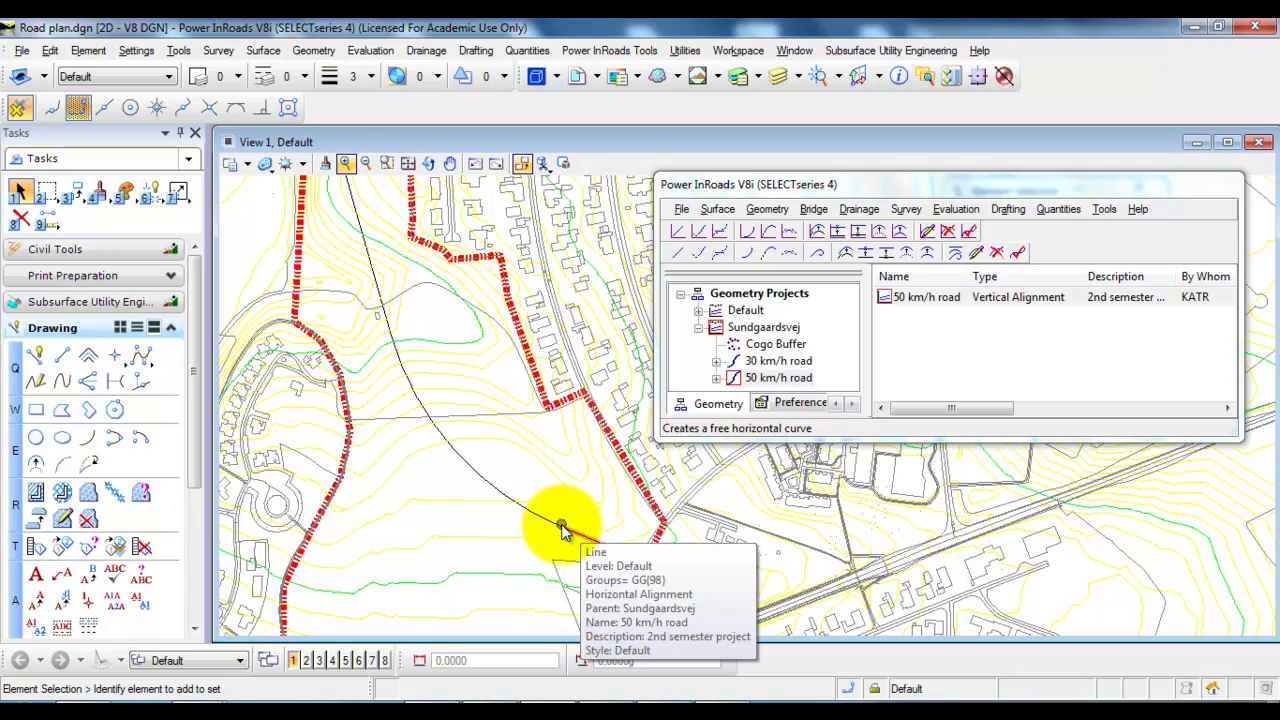
{"action": "mouse_move", "coordinate": [522, 512]}
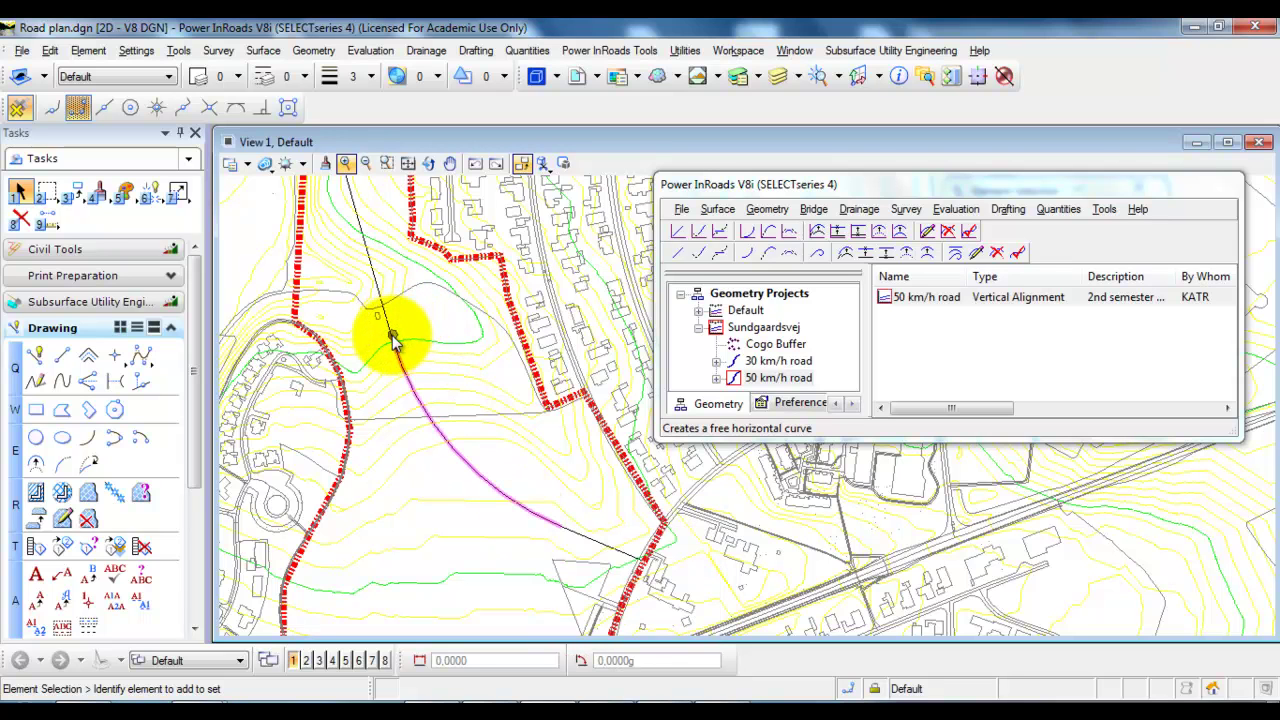
{"action": "mouse_move", "coordinate": [393, 342]}
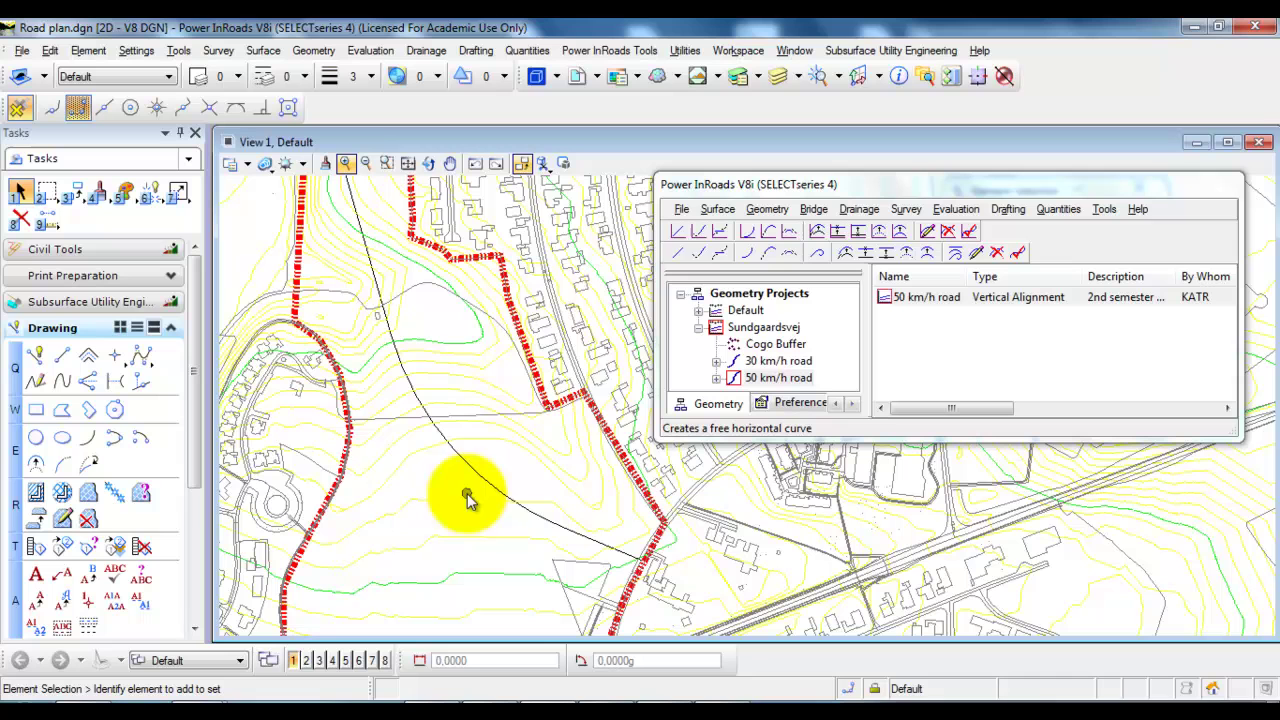
{"action": "left_click", "coordinate": [680, 211]}
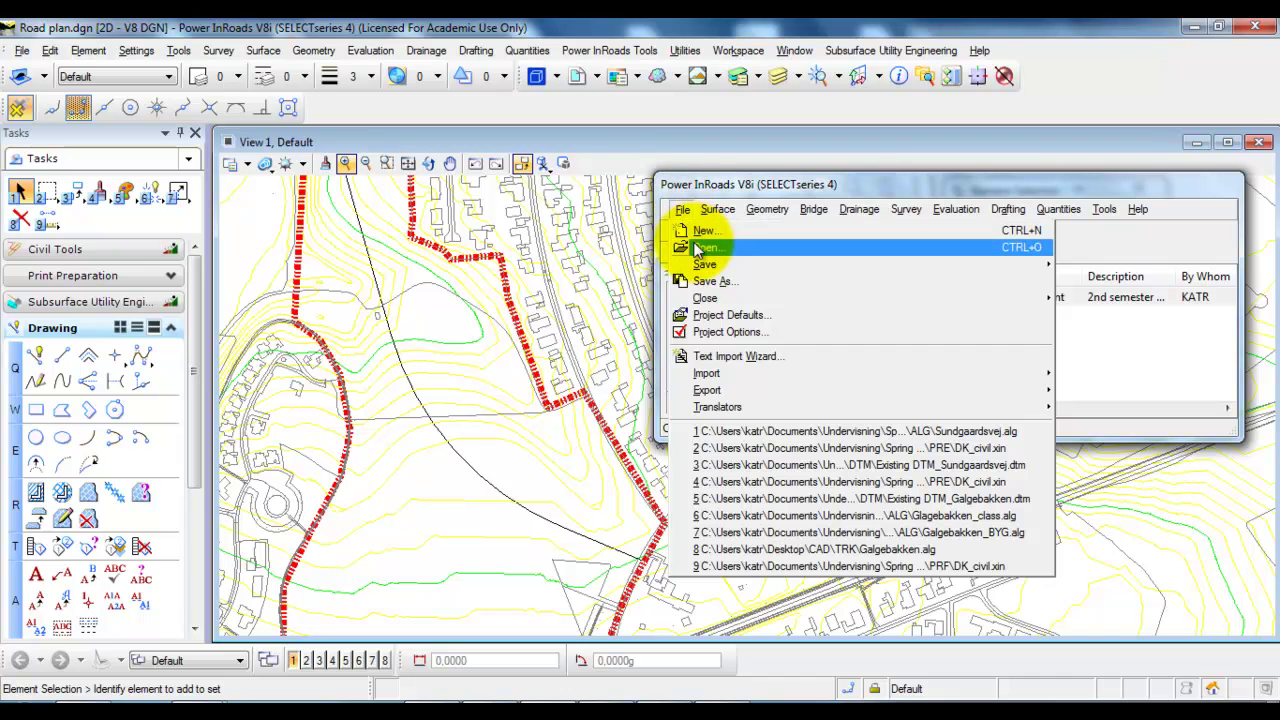
{"action": "left_click", "coordinate": [700, 247]}
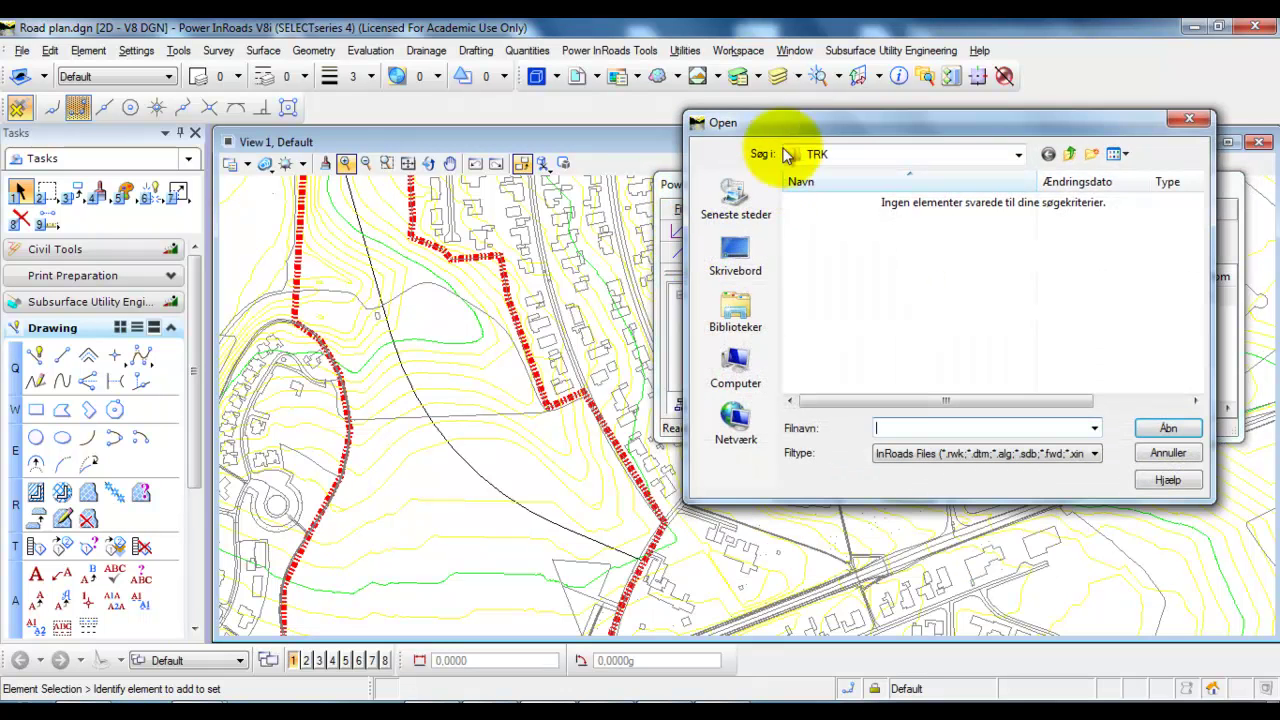
{"action": "left_click_drag", "start_coordinate": [795, 120], "coordinate": [590, 168]}
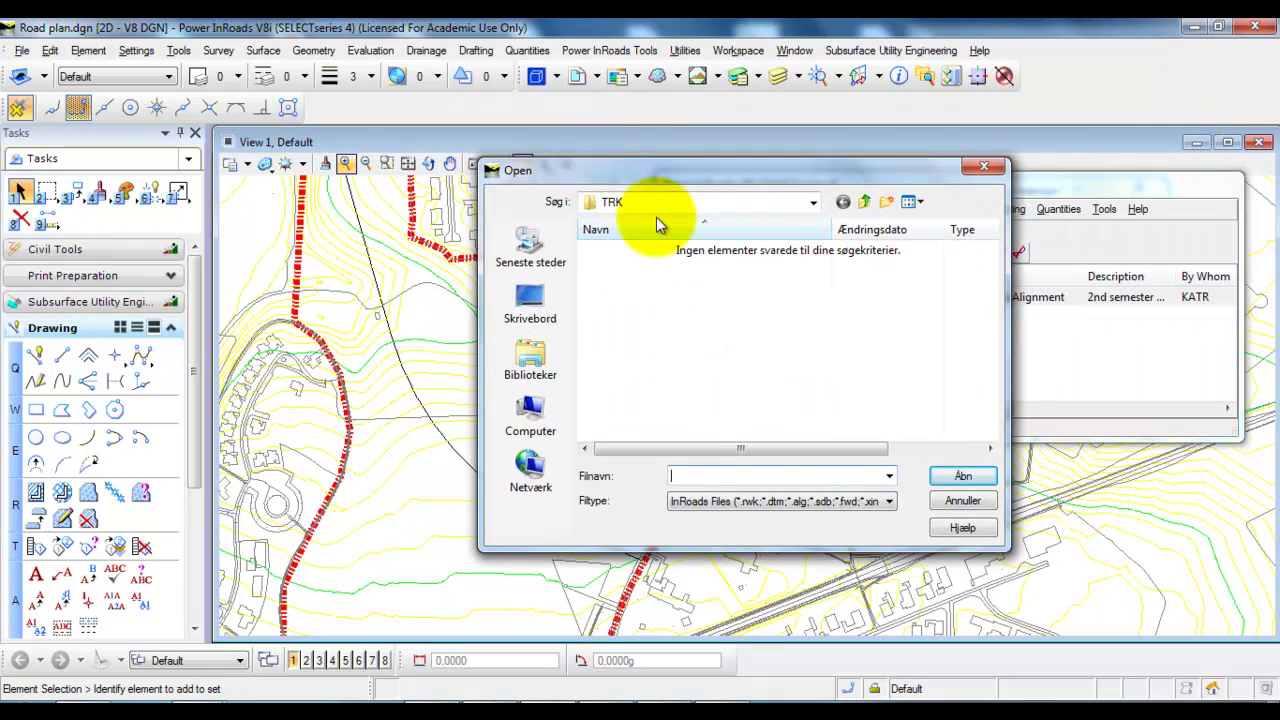
{"action": "left_click", "coordinate": [865, 203]}
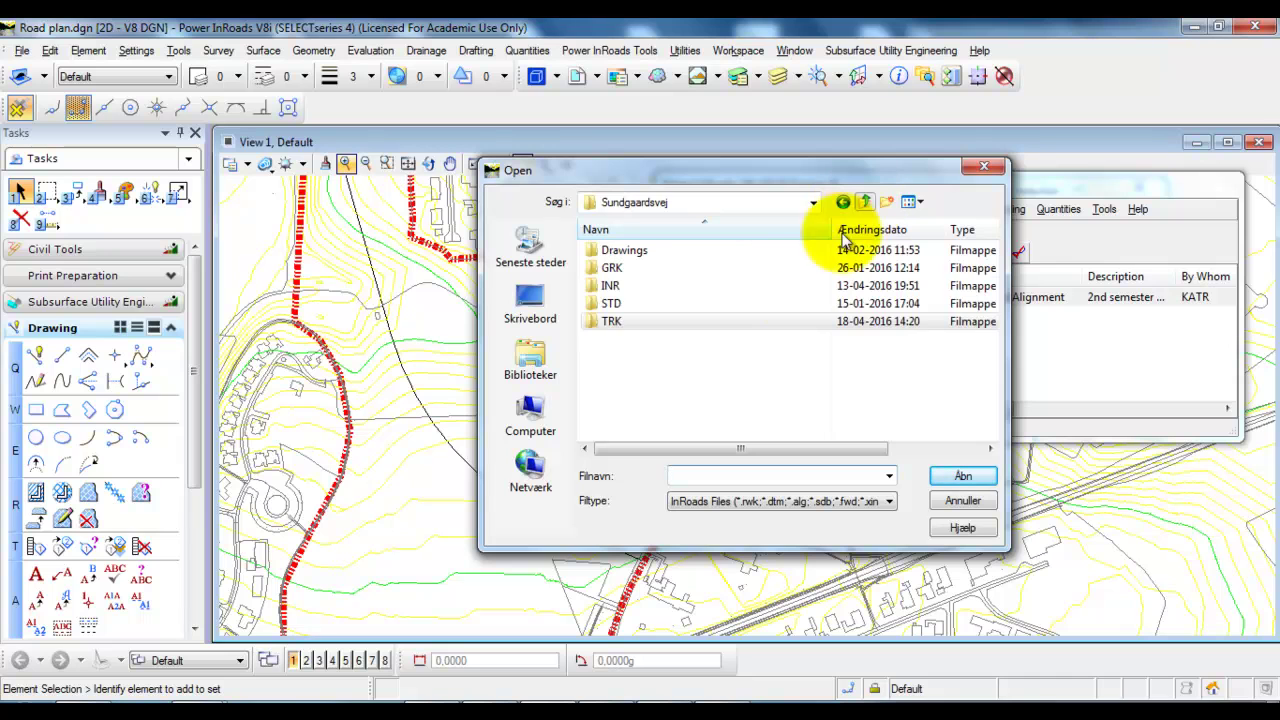
{"action": "double_click", "coordinate": [741, 292]}
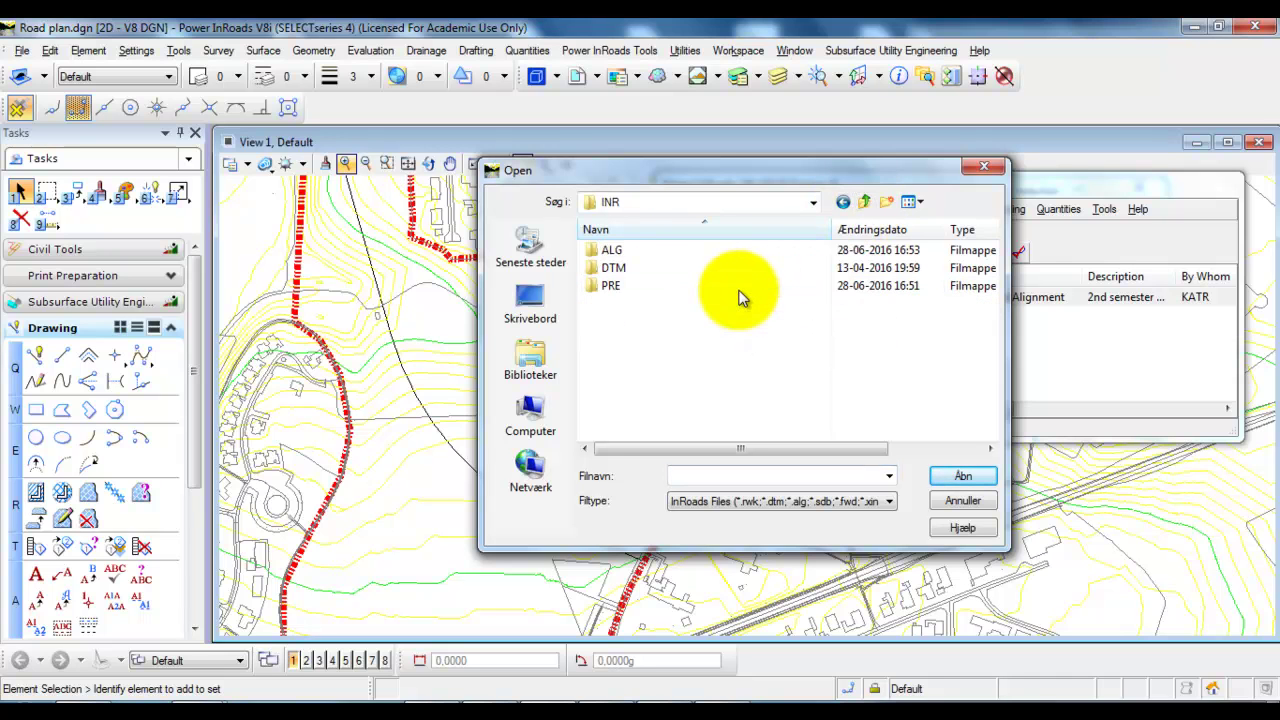
{"action": "double_click", "coordinate": [631, 285]}
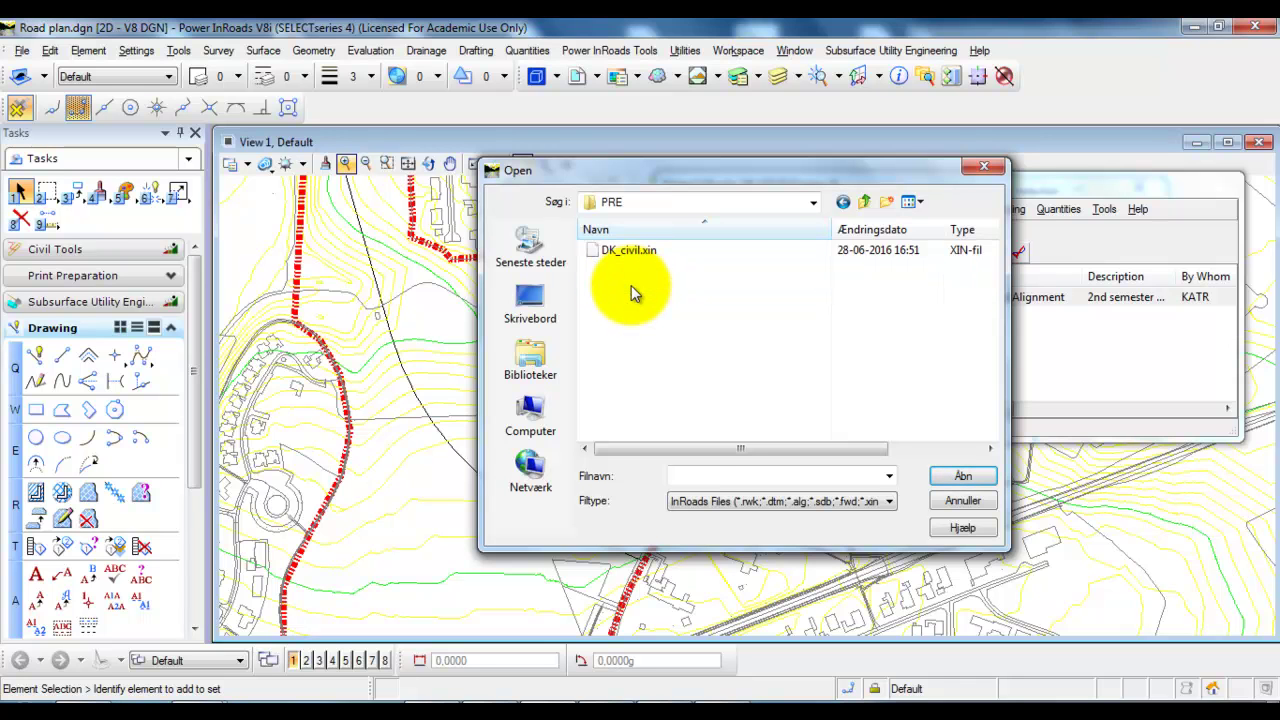
{"action": "left_click", "coordinate": [621, 253]}
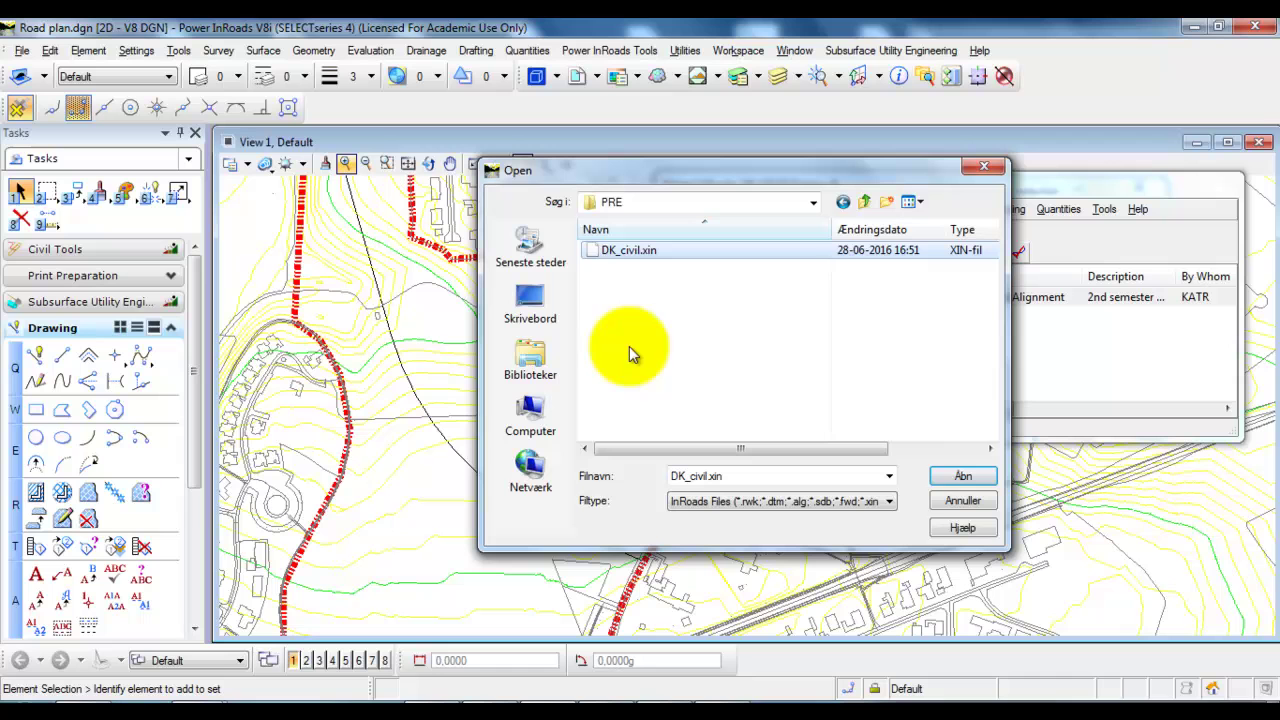
{"action": "left_click", "coordinate": [960, 474]}
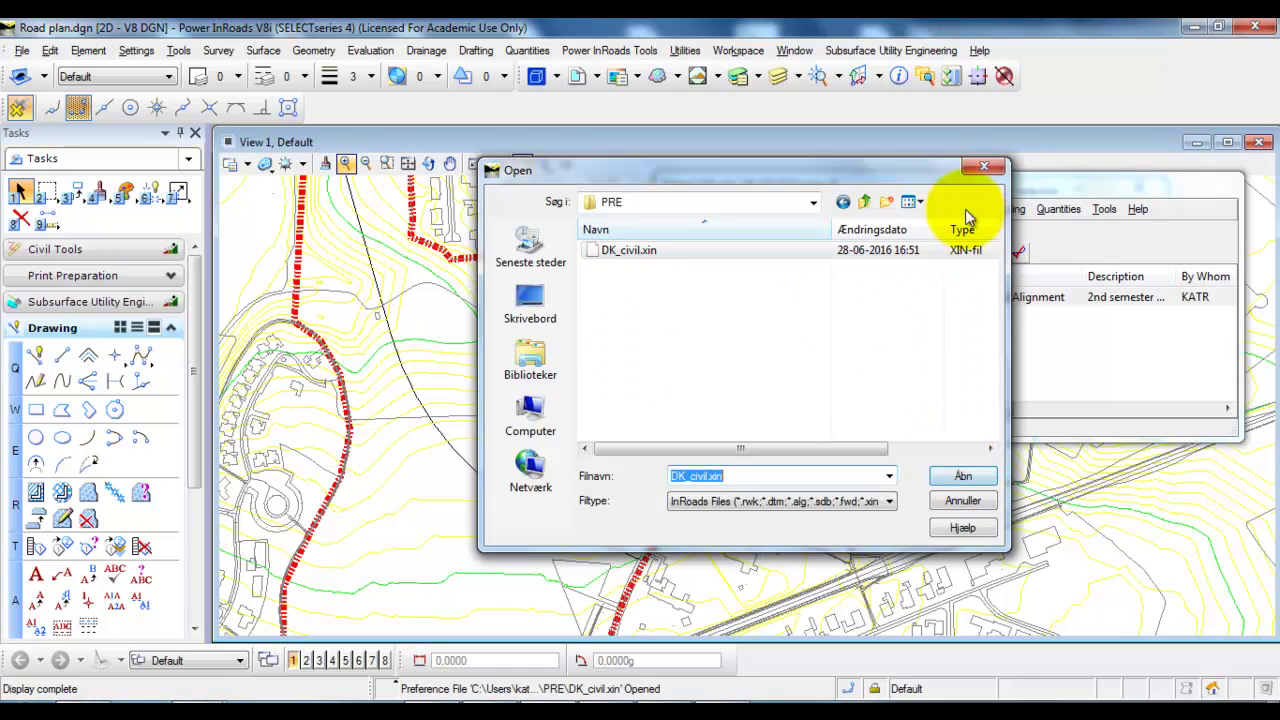
{"action": "left_click", "coordinate": [972, 168]}
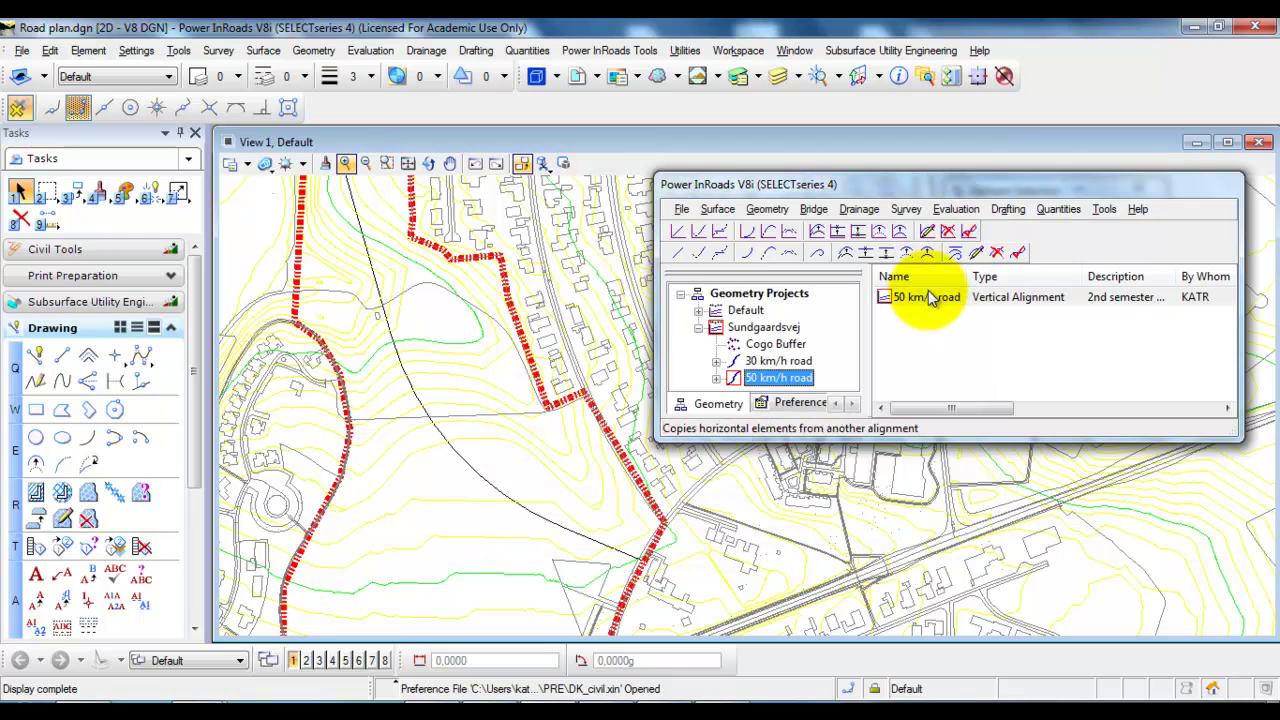
Open the View Stationing dialog from Geometry > View Geometry > Stationing and move it to the centre.
{"action": "left_click", "coordinate": [767, 212]}
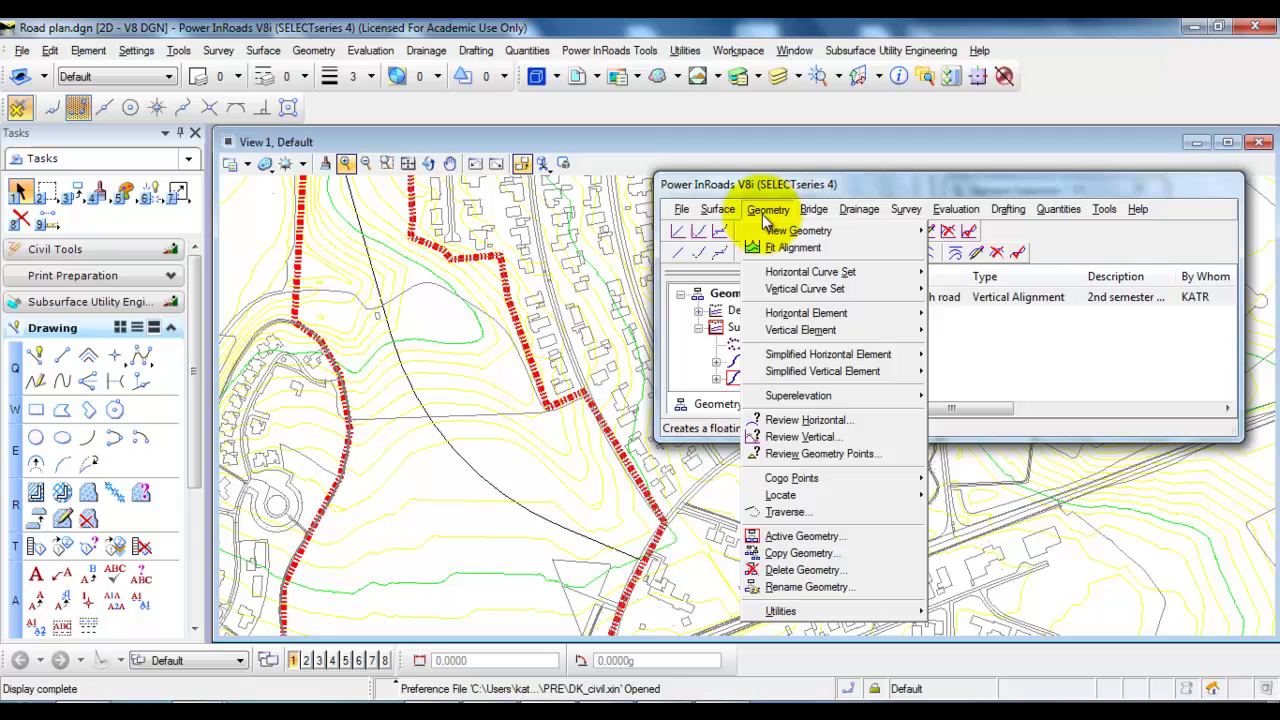
{"action": "mouse_move", "coordinate": [762, 236]}
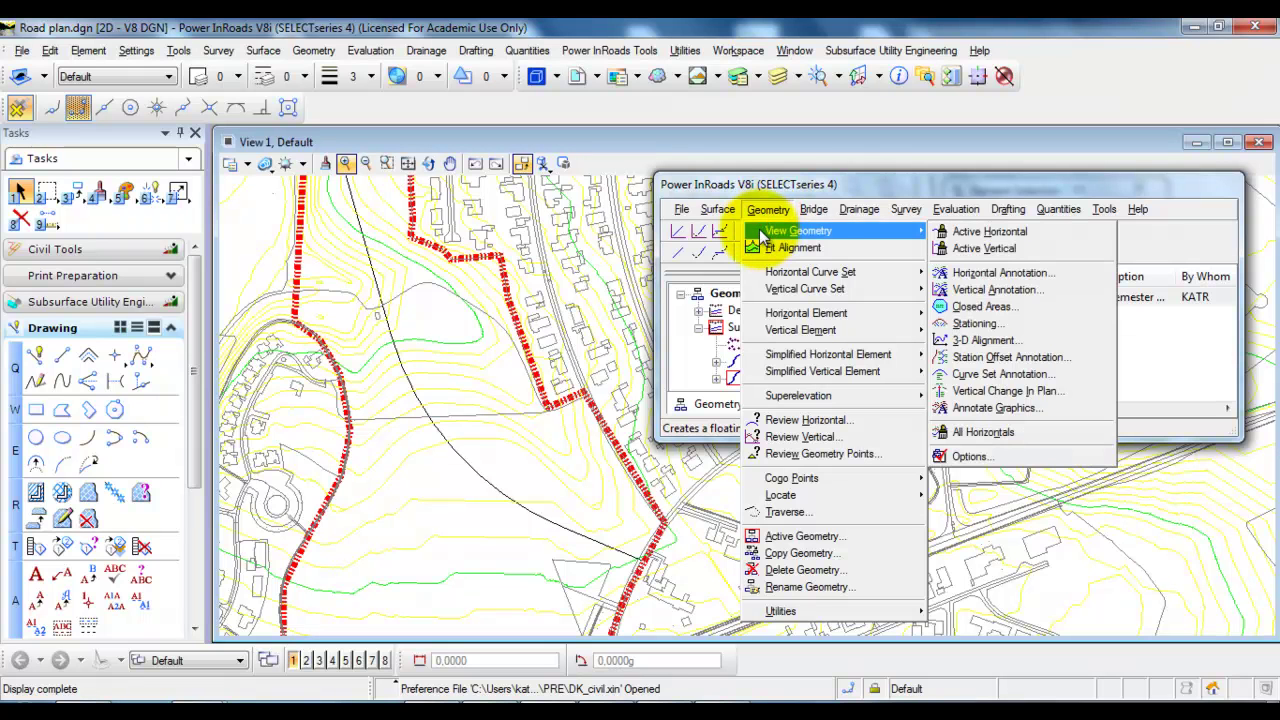
{"action": "left_click", "coordinate": [1003, 324]}
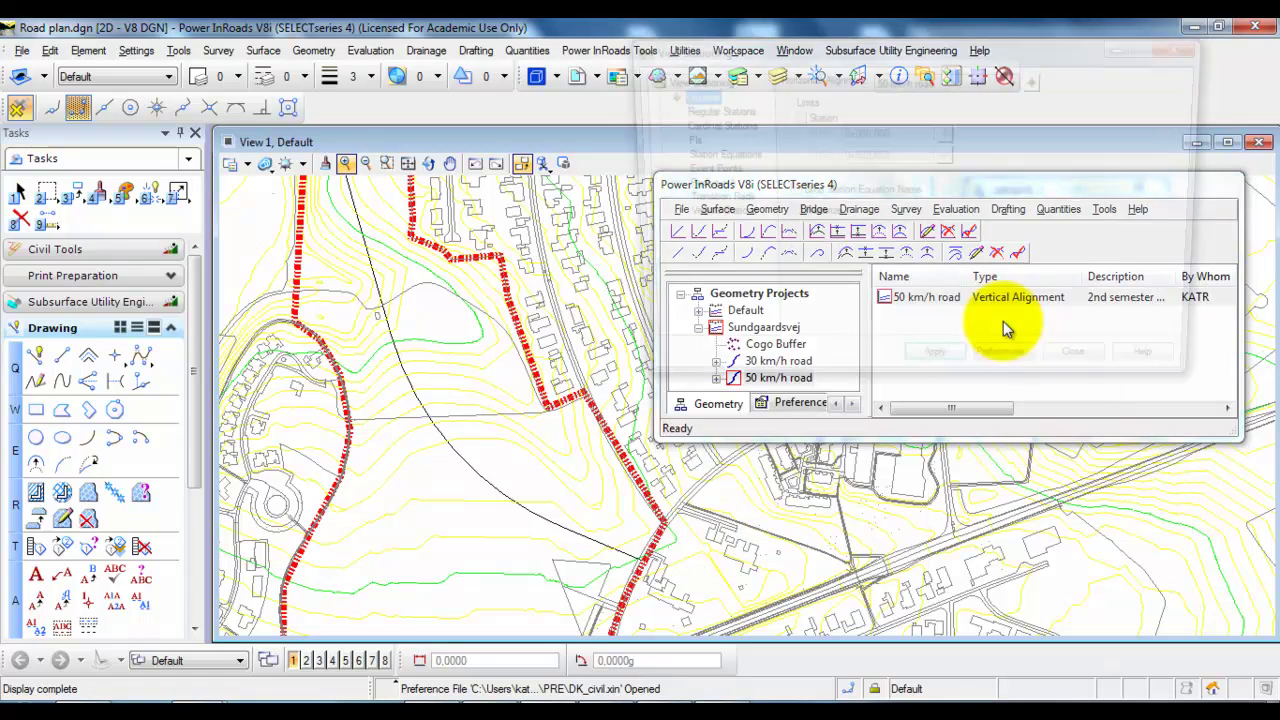
{"action": "left_click_drag", "start_coordinate": [908, 50], "coordinate": [760, 153]}
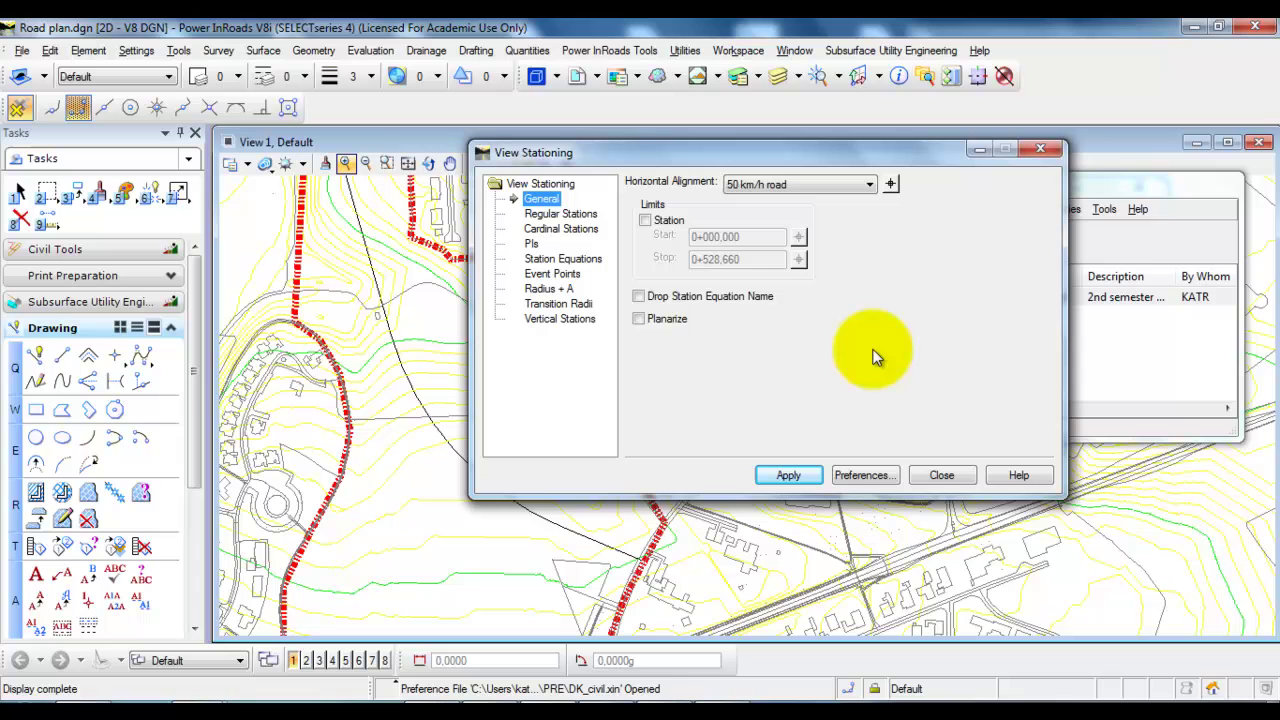
{"action": "left_click", "coordinate": [862, 476]}
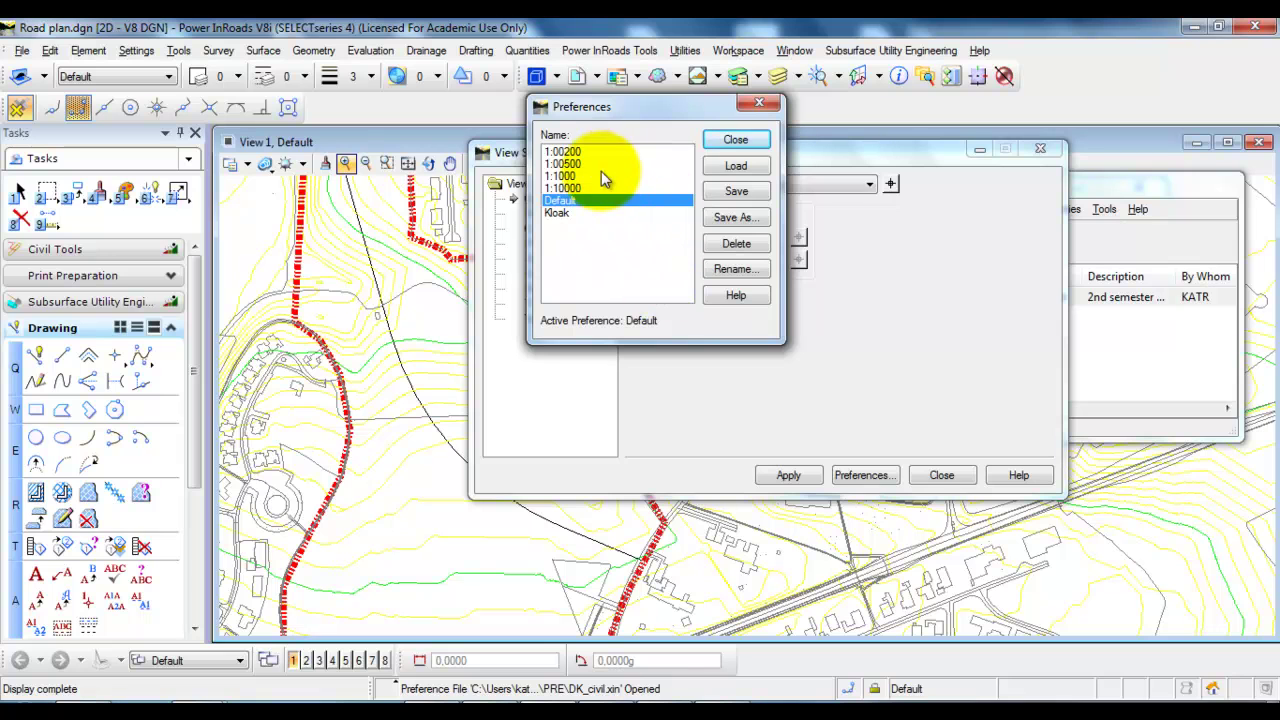
{"action": "left_click", "coordinate": [556, 177]}
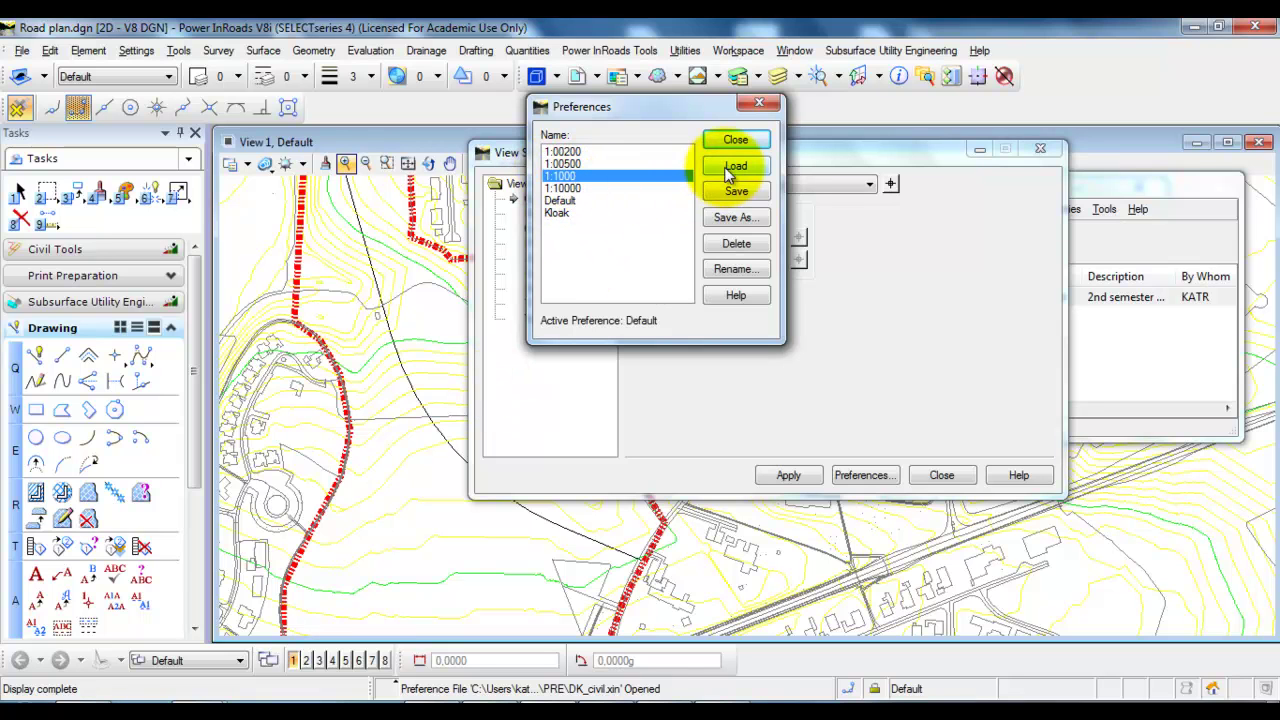
{"action": "left_click", "coordinate": [755, 104]}
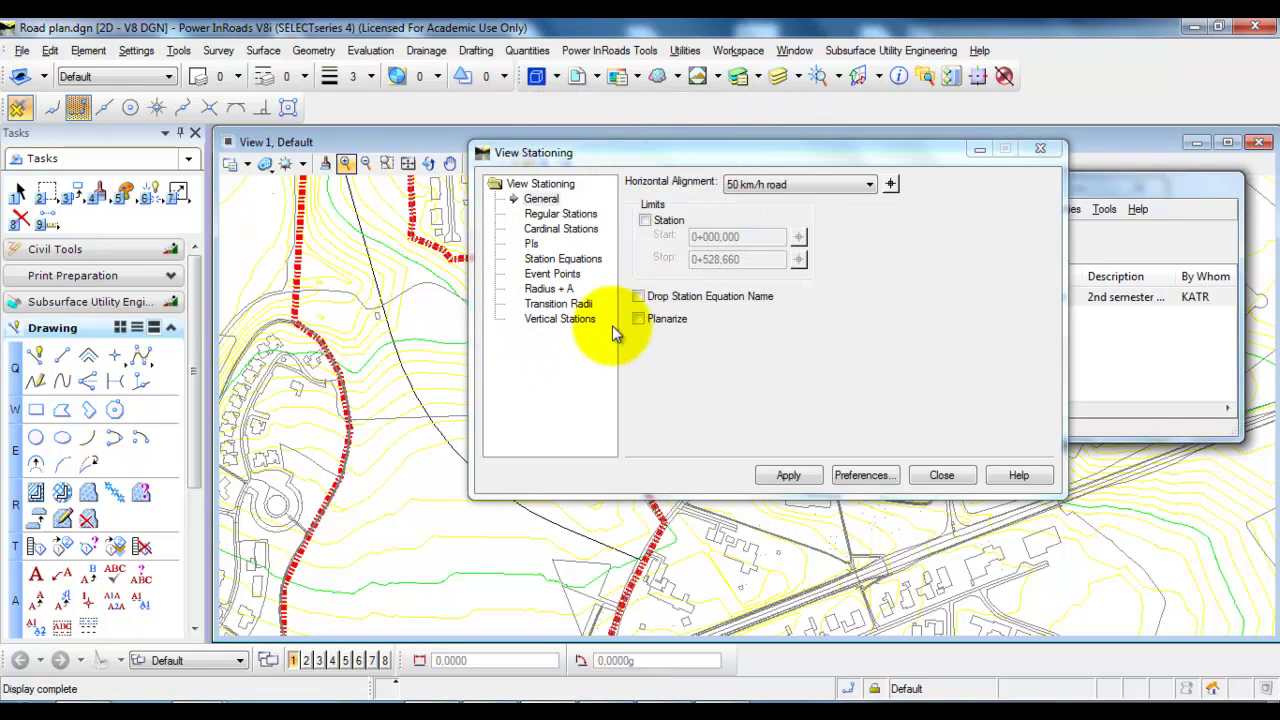
Show Regular Stations and open Text Symbology for the Major Station Name labels.
{"action": "left_click", "coordinate": [545, 214]}
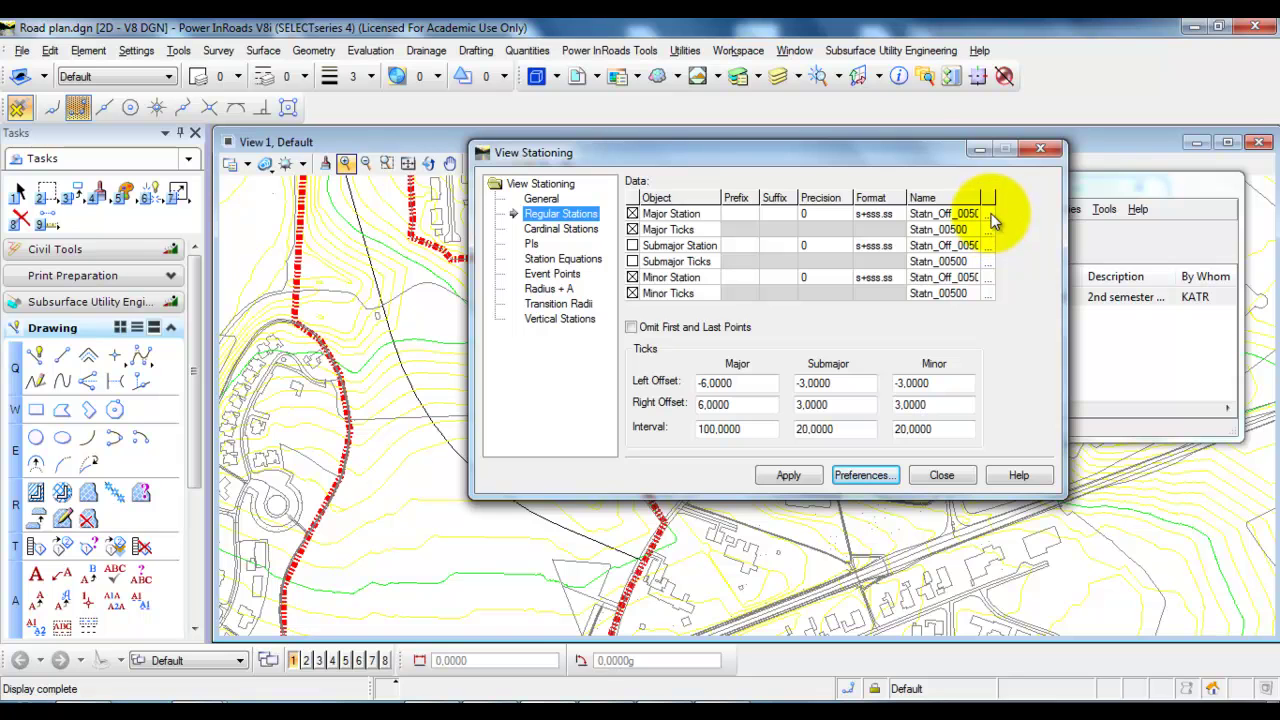
{"action": "left_click", "coordinate": [989, 214]}
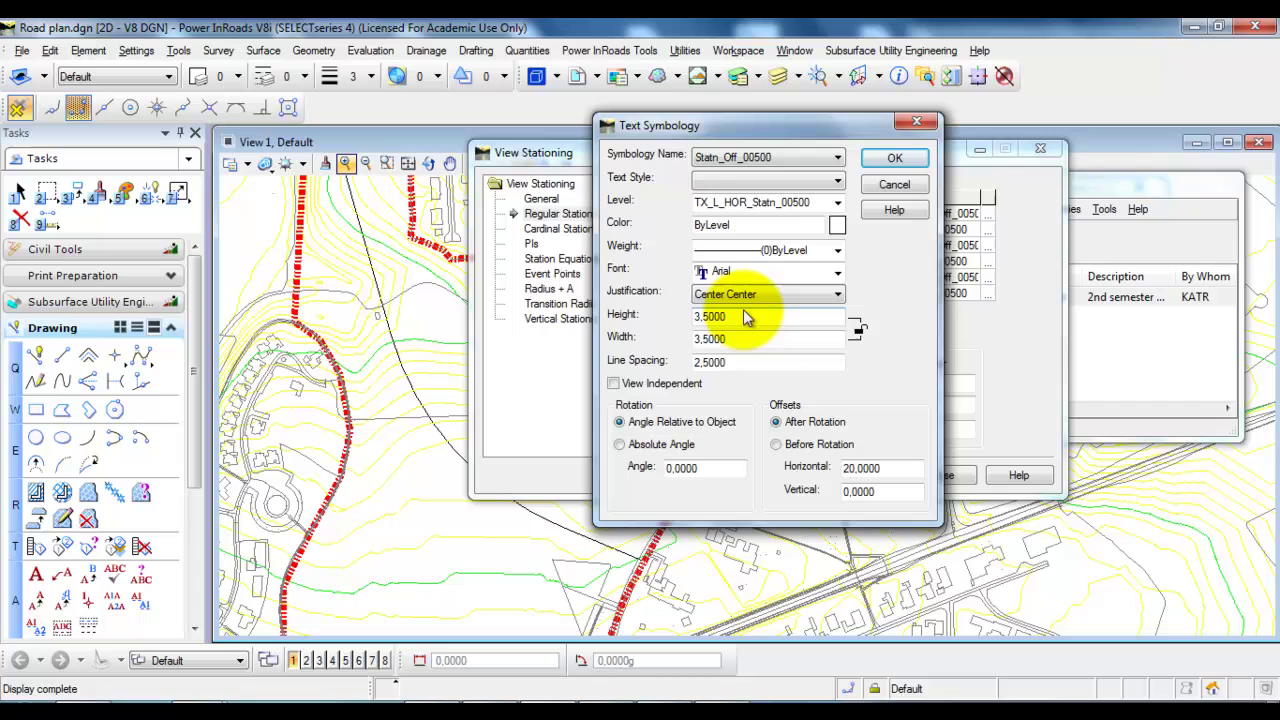
Change the major station label text height and width to 2.5.
{"action": "left_click", "coordinate": [705, 317]}
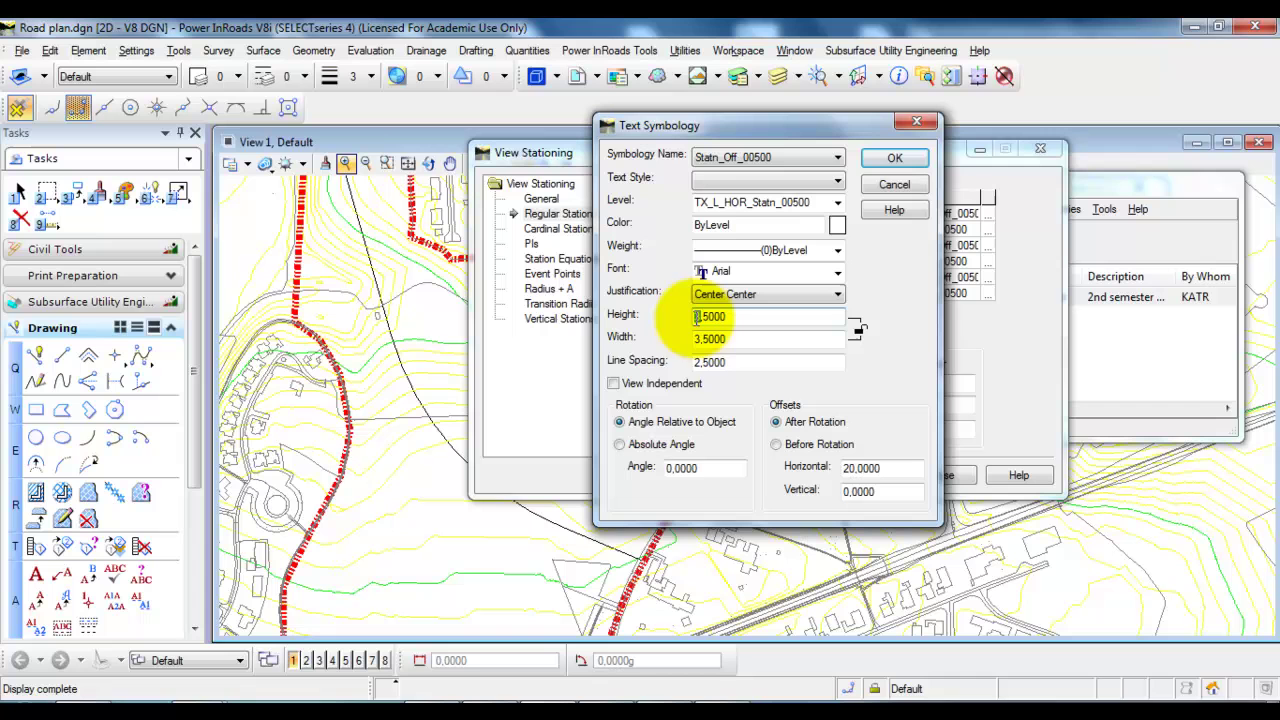
{"action": "type", "text": "2"}
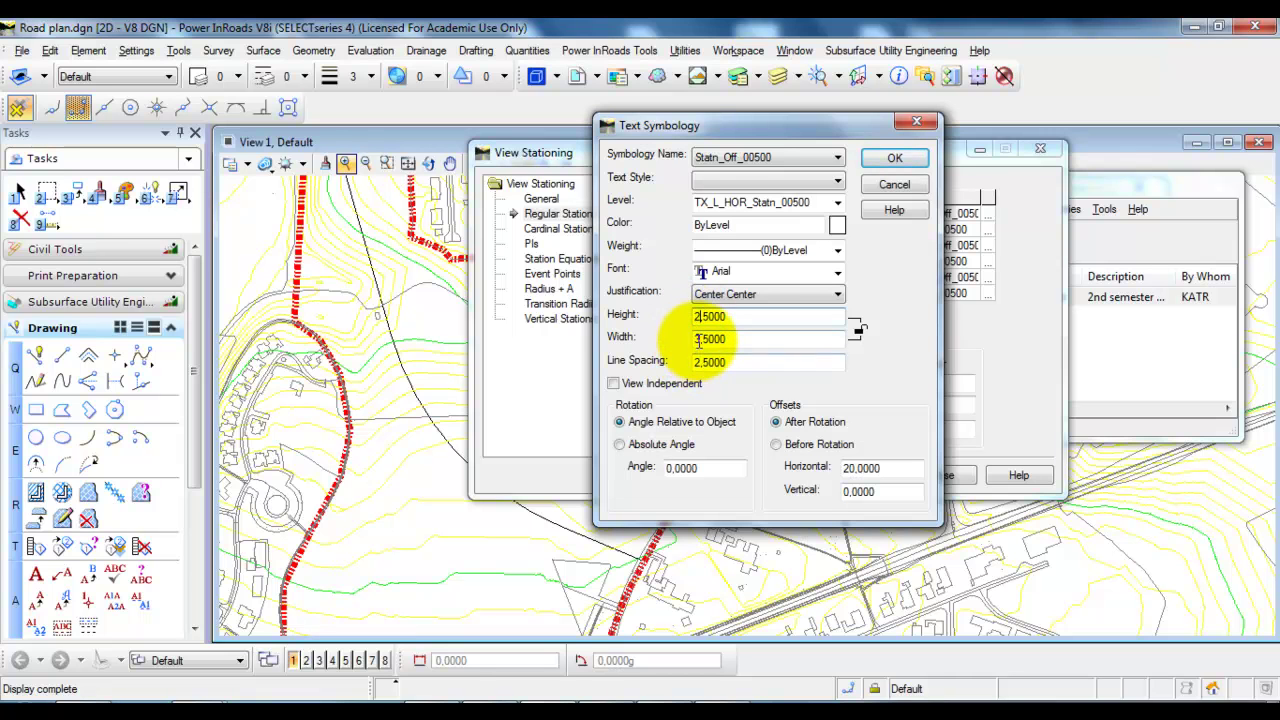
{"action": "left_click_drag", "start_coordinate": [694, 340], "coordinate": [706, 340]}
{"action": "type", "text": "2"}
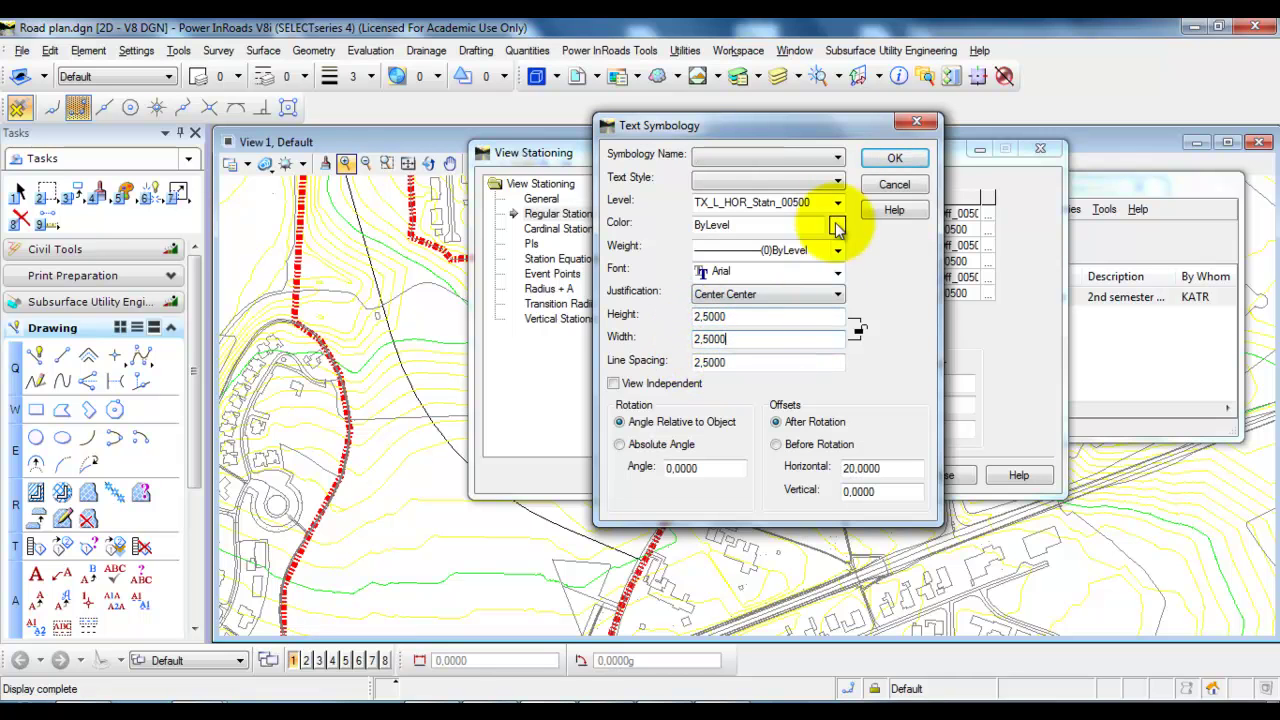
{"action": "left_click", "coordinate": [872, 158]}
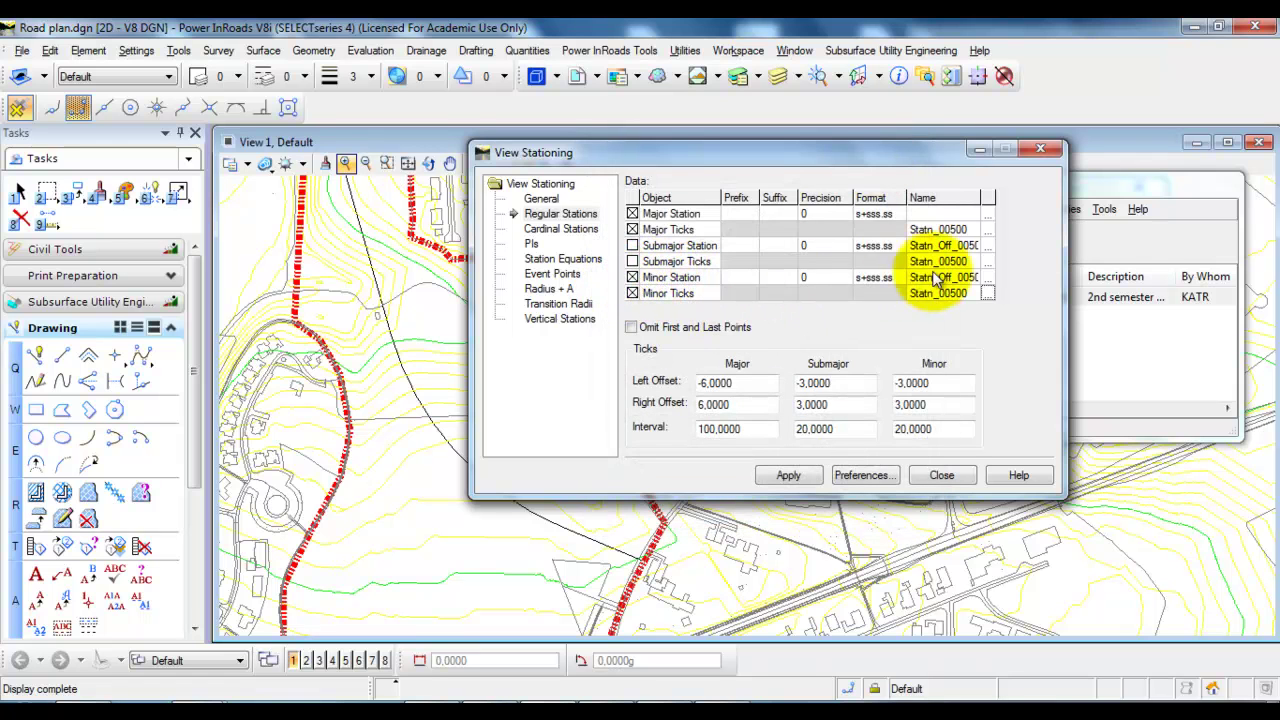
Make the minor station label text smaller, 2.5 high and 2.5 wide.
{"action": "double_click", "coordinate": [803, 390]}
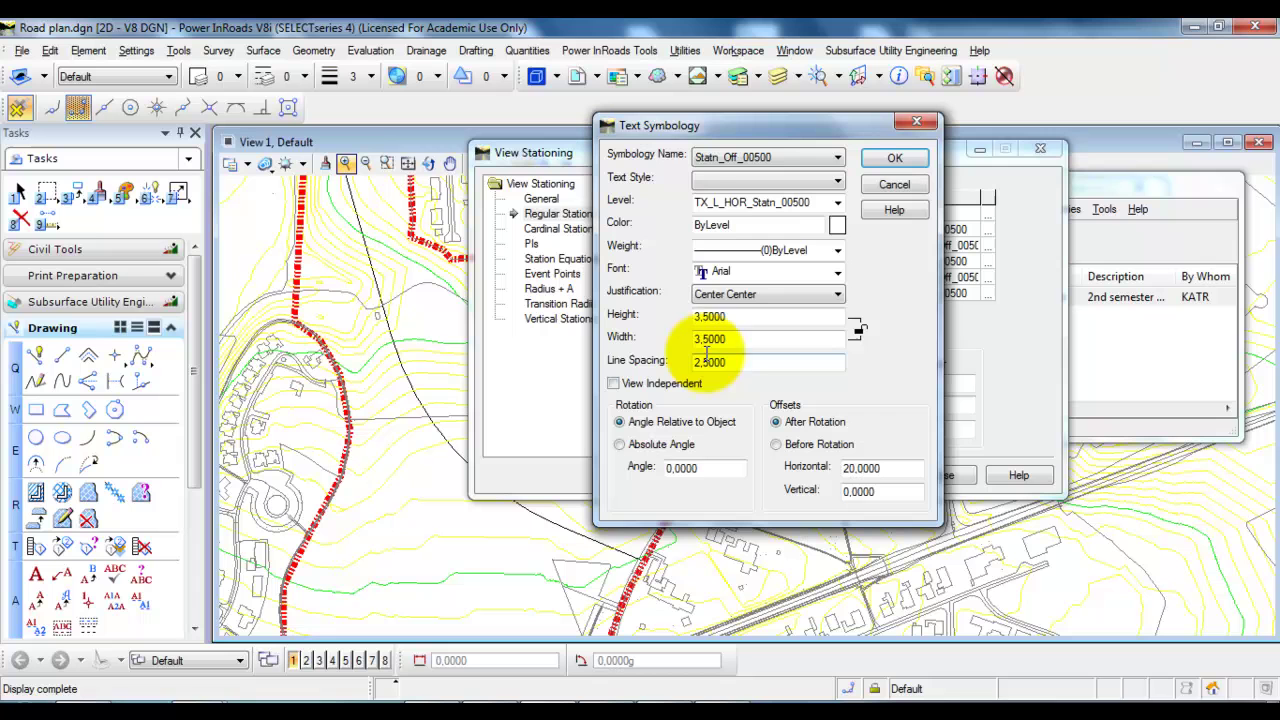
{"action": "left_click", "coordinate": [697, 317]}
{"action": "key", "text": "Delete"}
{"action": "type", "text": "2"}
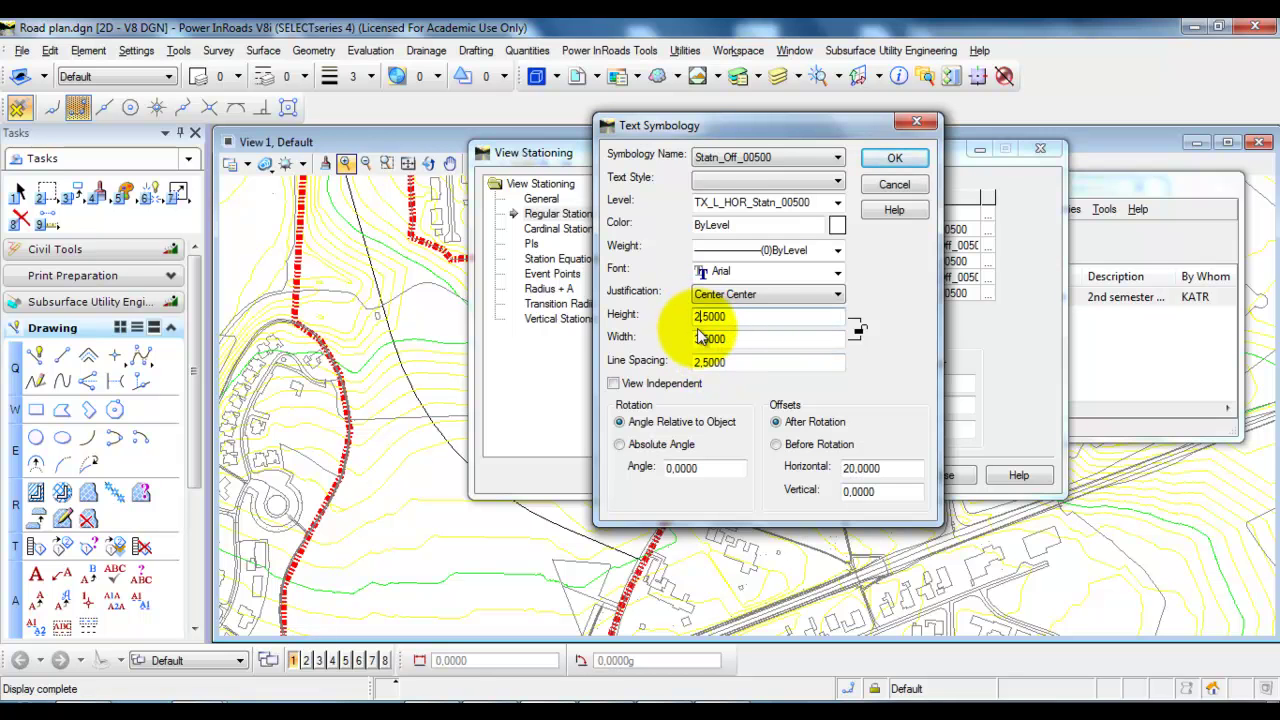
{"action": "left_click", "coordinate": [698, 338]}
{"action": "key", "text": "Delete"}
{"action": "type", "text": "2"}
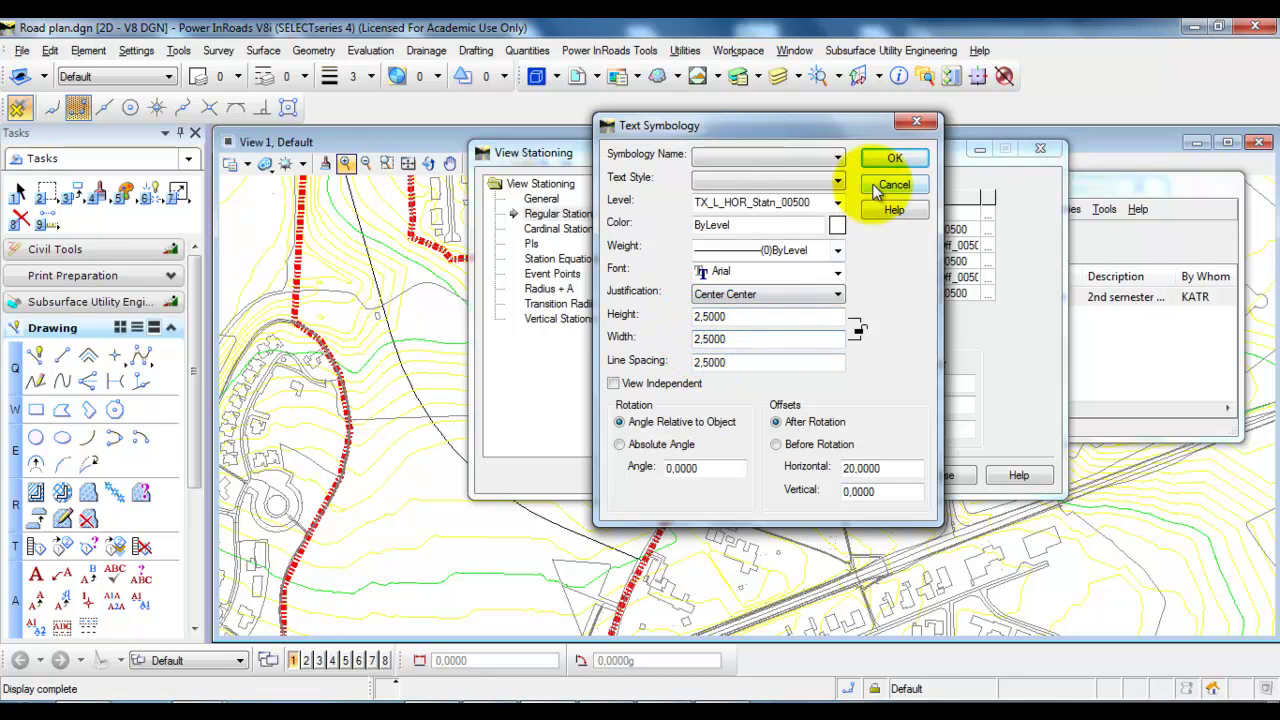
{"action": "left_click", "coordinate": [893, 159]}
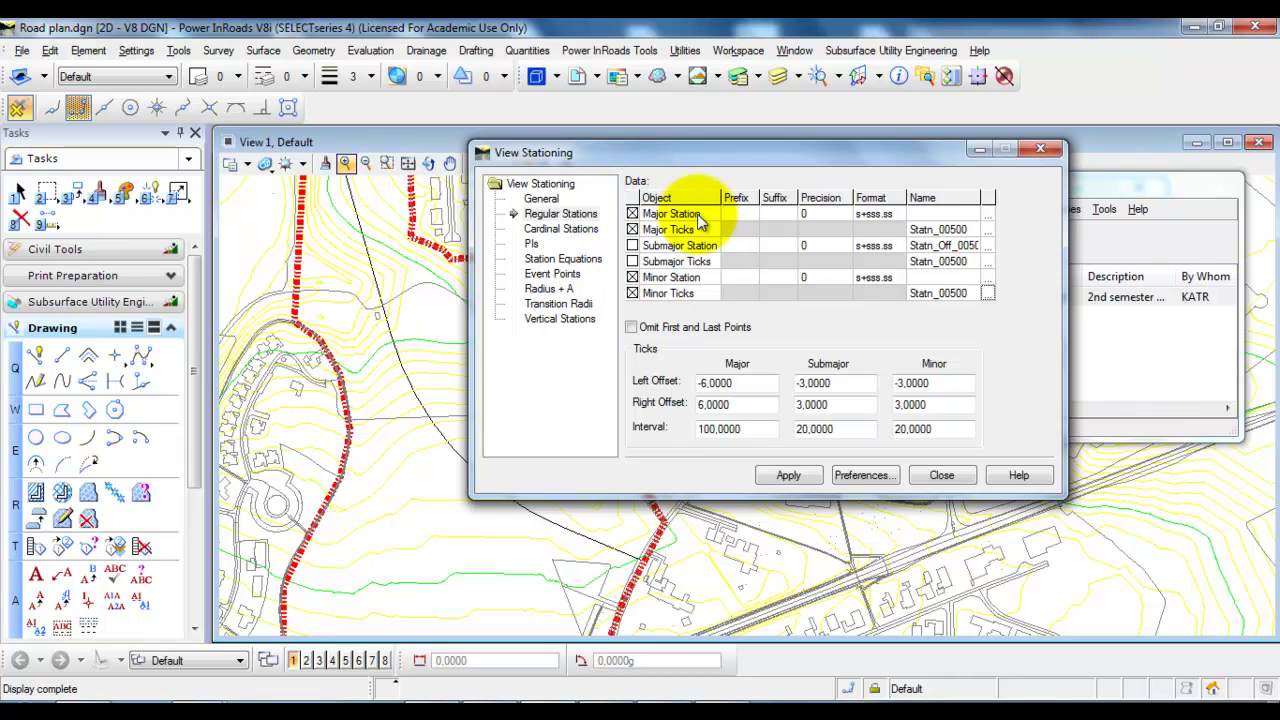
Apply the stationing to draw ticks and labels along the 50 km/h alignment.
{"action": "left_click", "coordinate": [788, 476]}
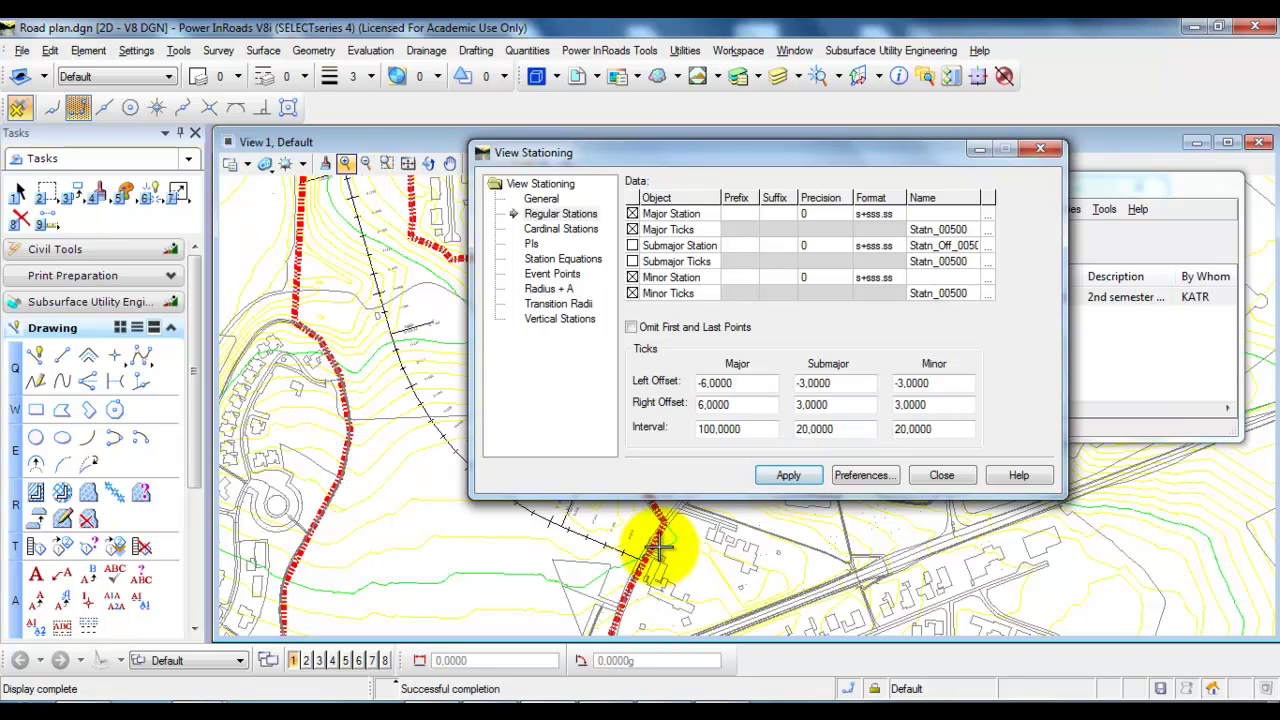
{"action": "scroll", "coordinate": [660, 545], "scroll_direction": "up", "scroll_amount": 2}
{"action": "left_click_drag", "start_coordinate": [745, 146], "coordinate": [960, 85]}
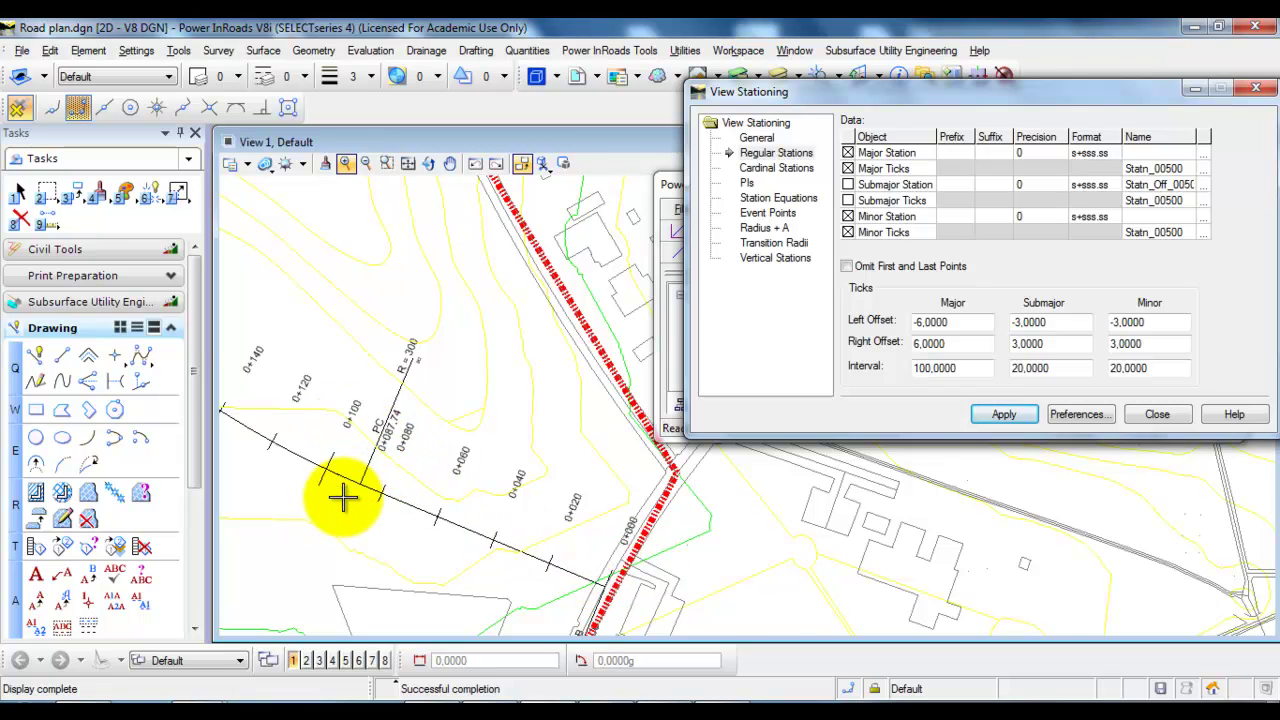
Zoom around the plan to check the station labels up to POE 0+528,66.
{"action": "scroll", "coordinate": [343, 497], "scroll_direction": "up", "scroll_amount": 2}
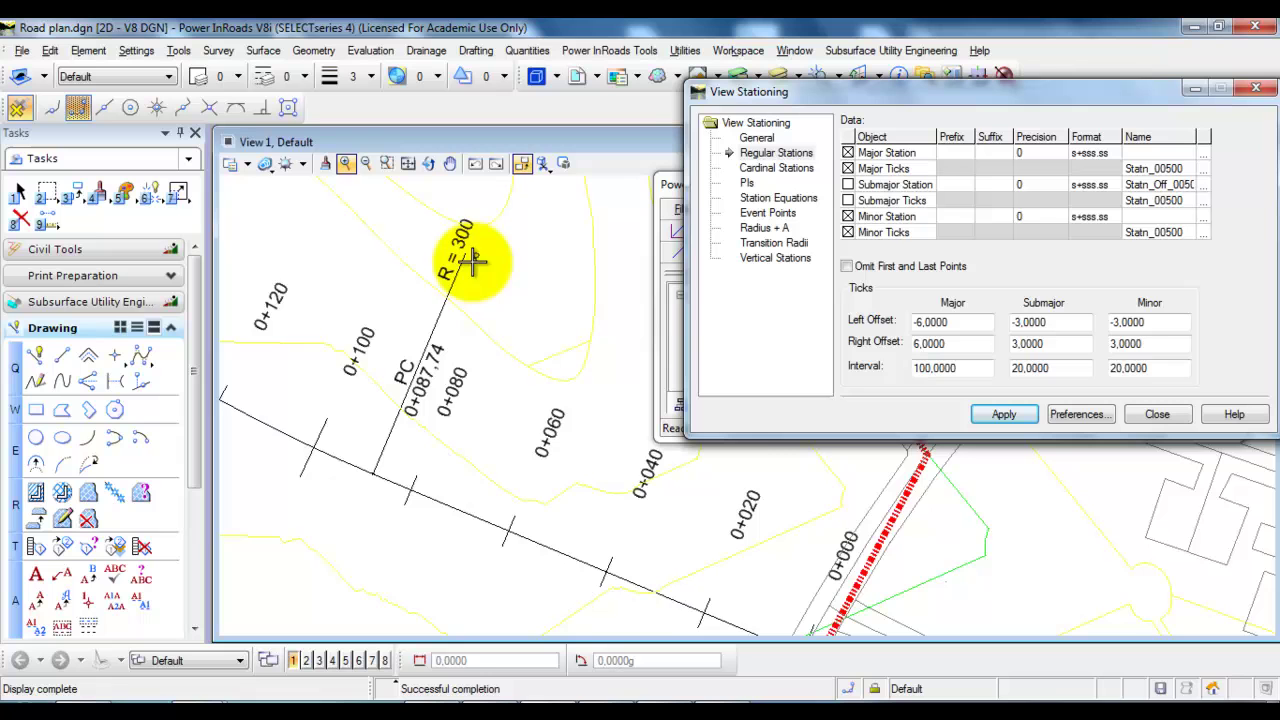
{"action": "scroll", "coordinate": [557, 423], "scroll_direction": "down", "scroll_amount": 3}
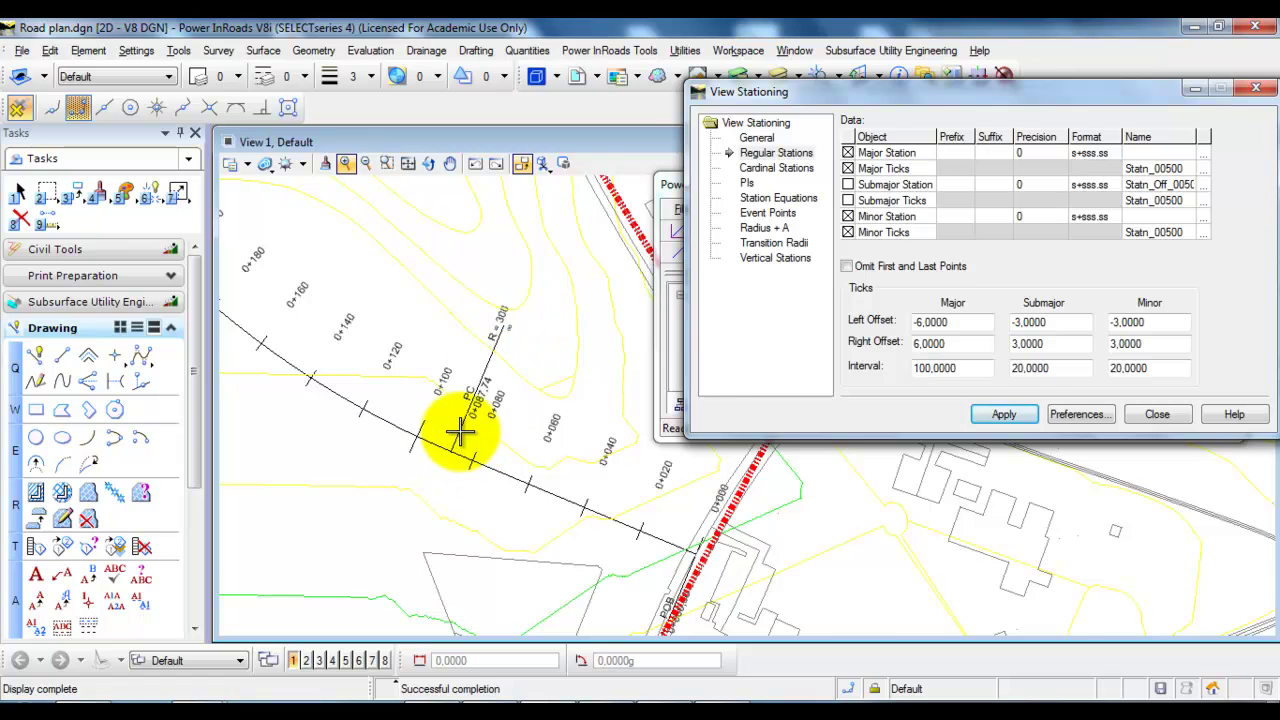
{"action": "scroll", "coordinate": [458, 430], "scroll_direction": "up", "scroll_amount": 2}
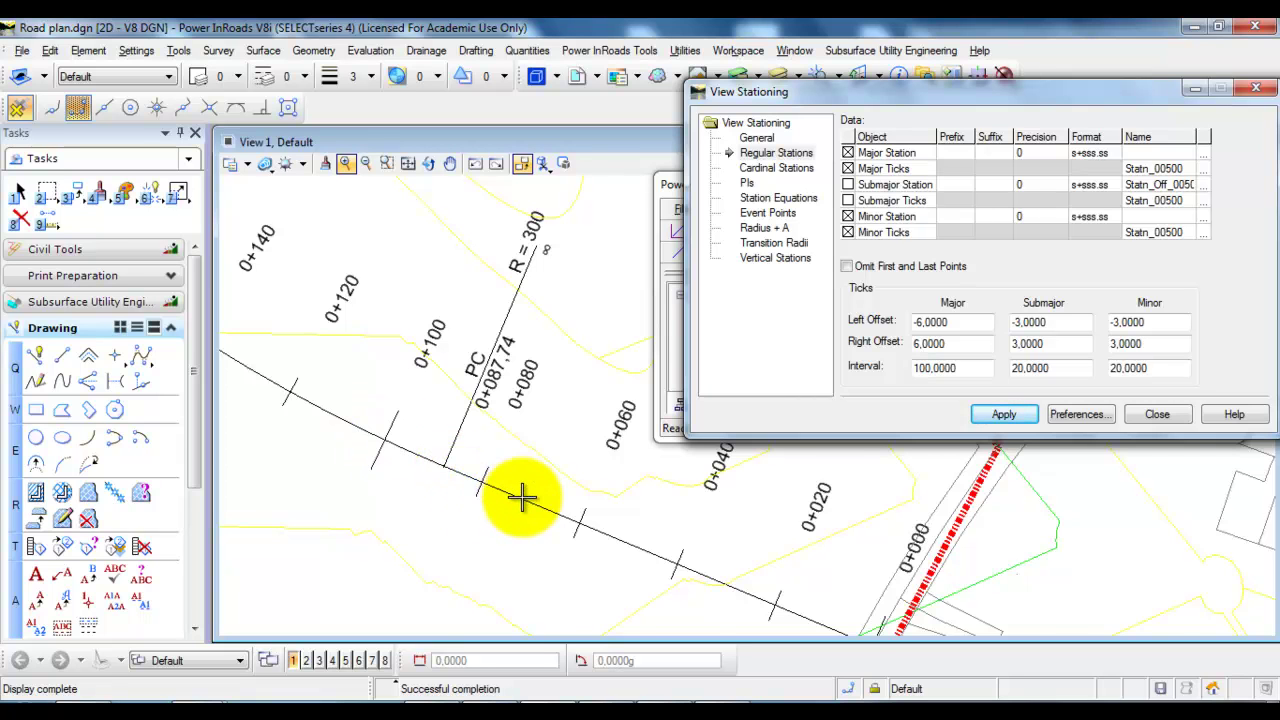
{"action": "scroll", "coordinate": [523, 500], "scroll_direction": "down", "scroll_amount": 3}
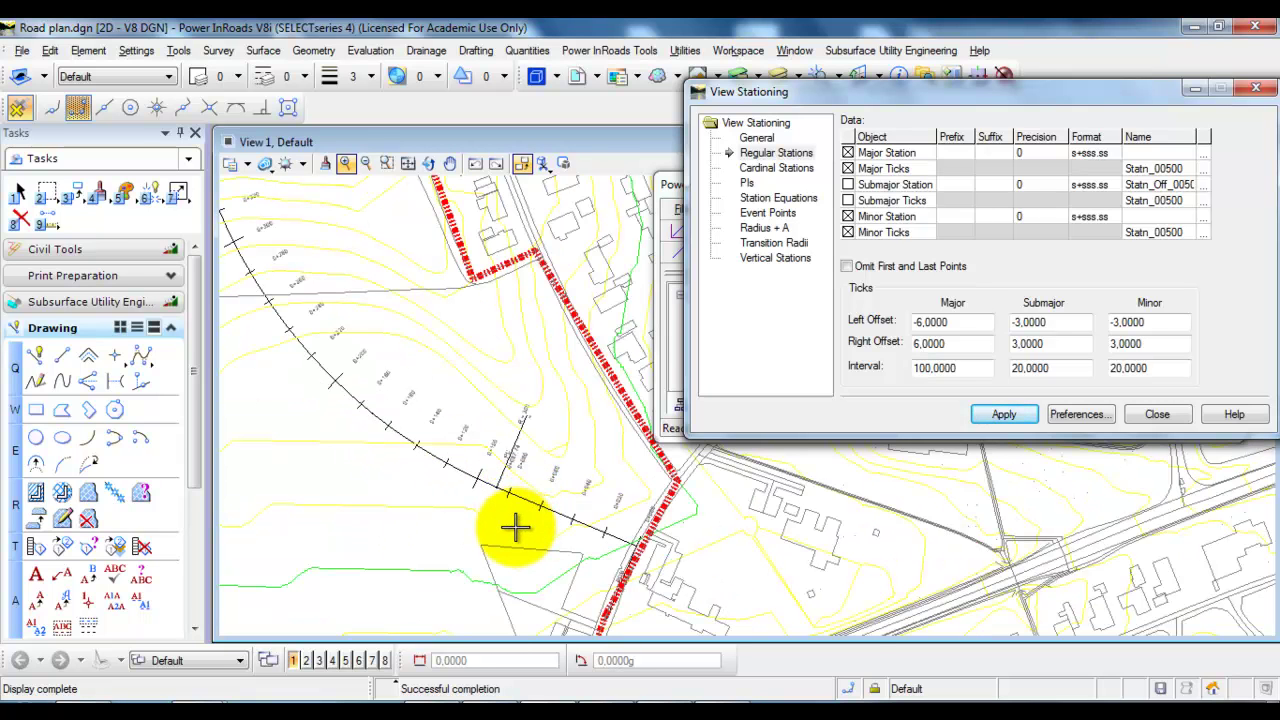
{"action": "scroll", "coordinate": [515, 528], "scroll_direction": "down", "scroll_amount": 1}
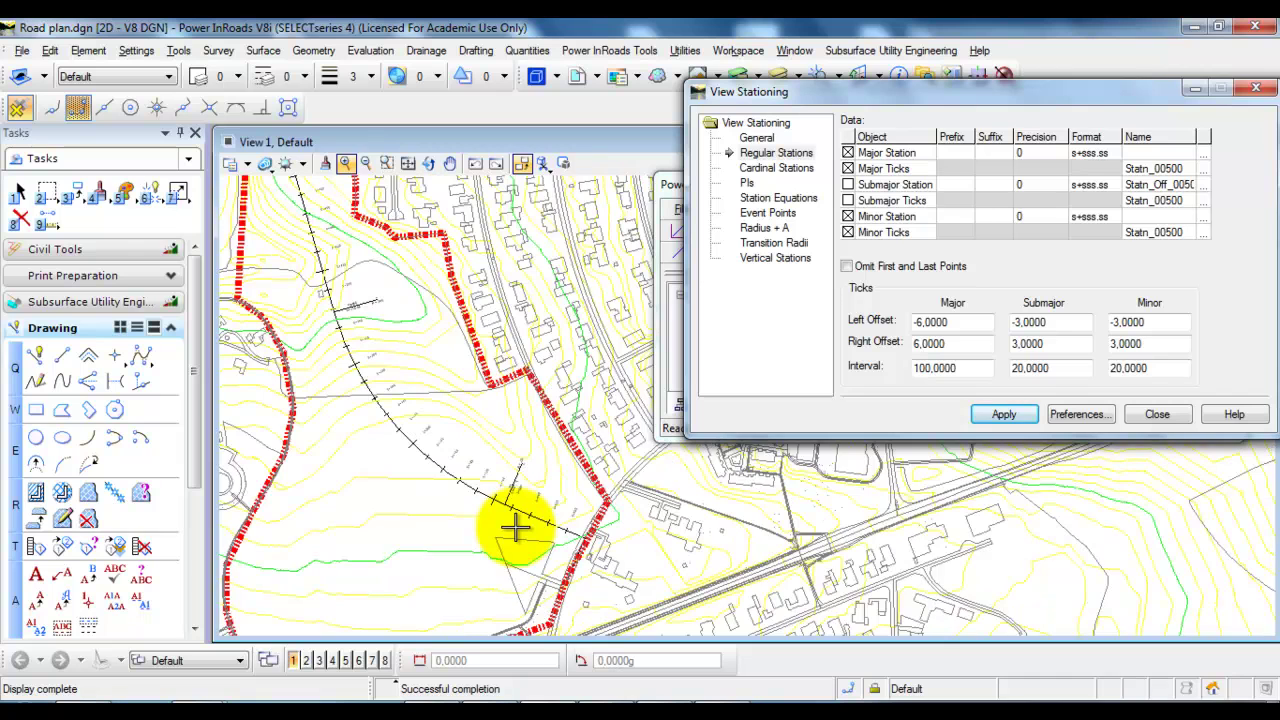
{"action": "scroll", "coordinate": [515, 528], "scroll_direction": "down", "scroll_amount": 1}
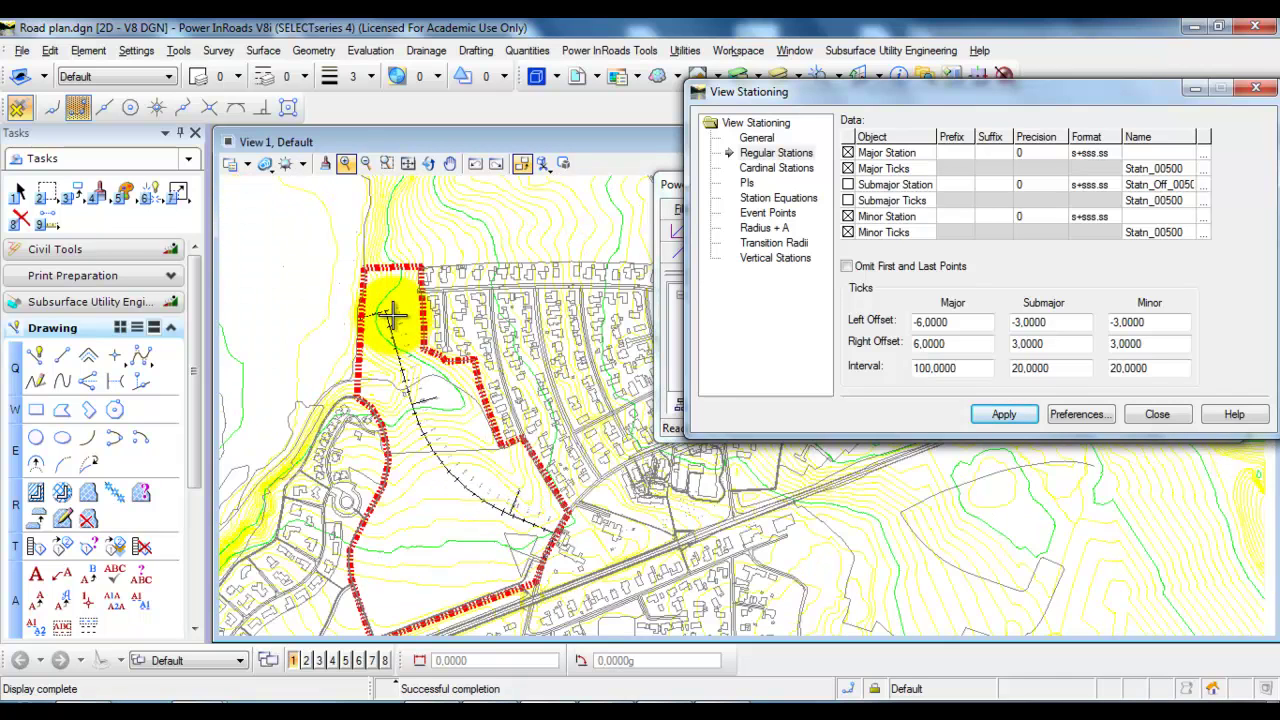
{"action": "scroll", "coordinate": [386, 308], "scroll_direction": "up", "scroll_amount": 3}
{"action": "scroll", "coordinate": [386, 308], "scroll_direction": "up", "scroll_amount": 4}
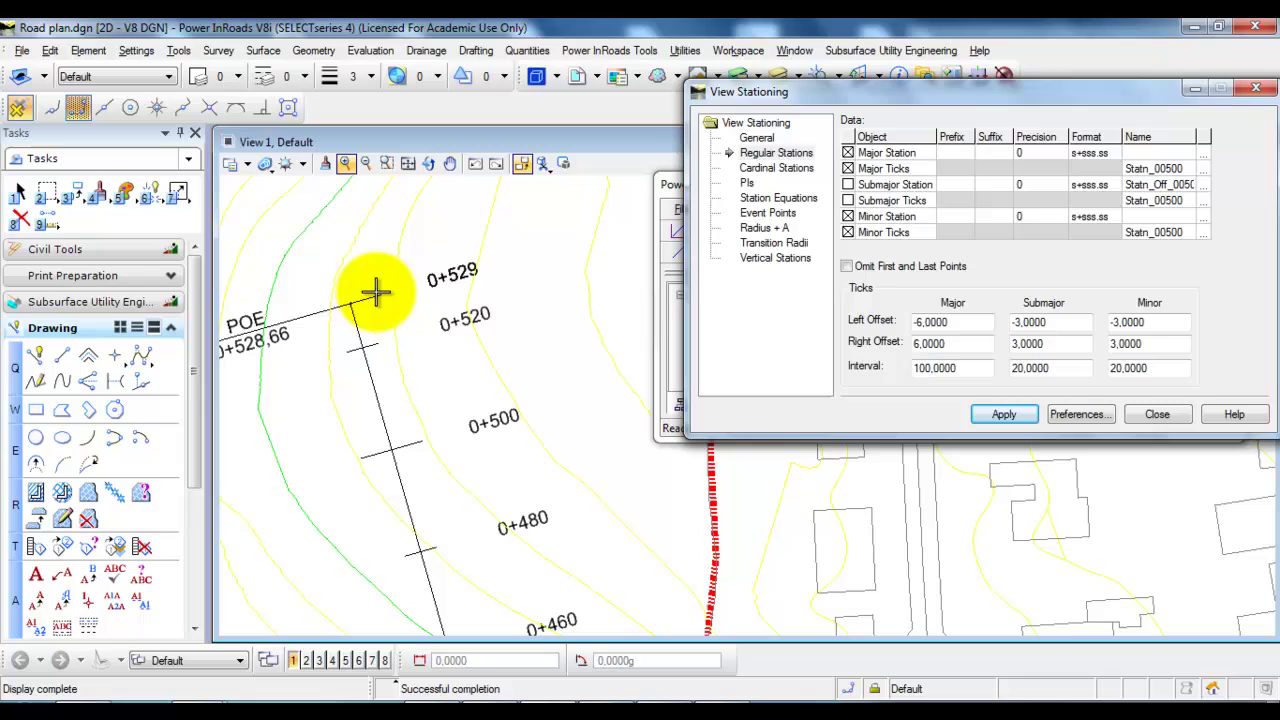
{"action": "scroll", "coordinate": [340, 336], "scroll_direction": "down", "scroll_amount": 2}
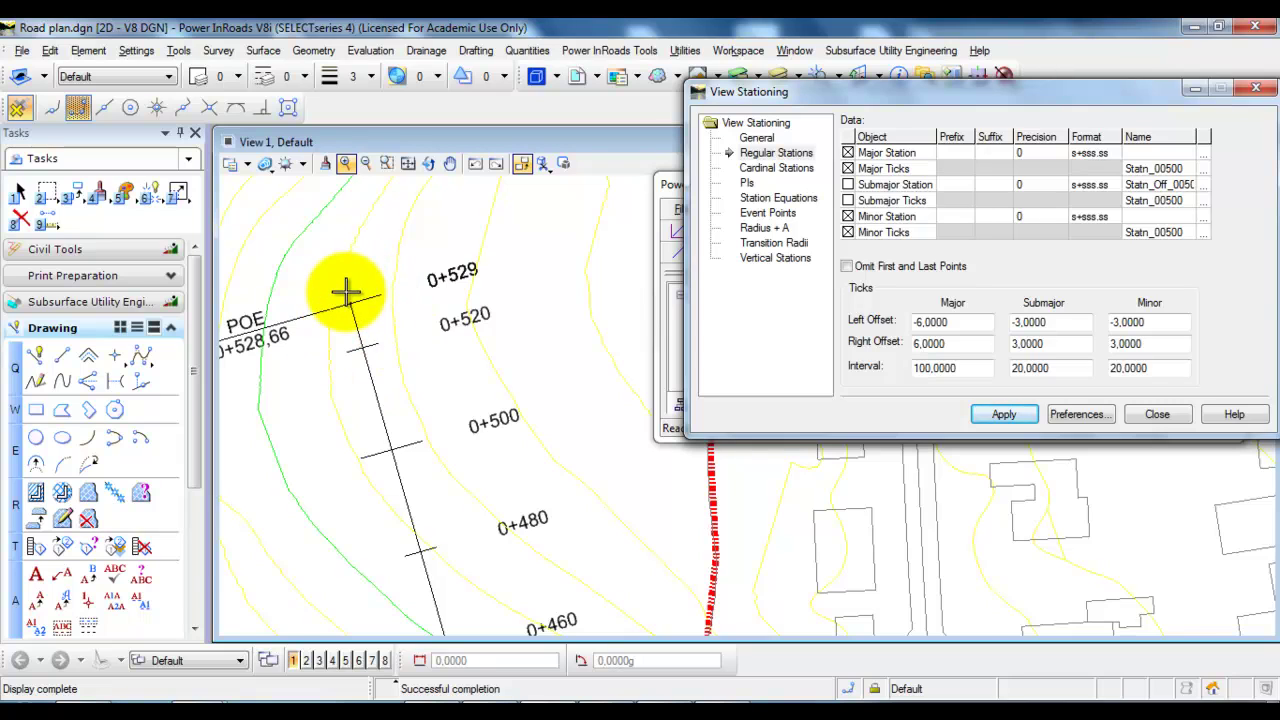
{"action": "scroll", "coordinate": [345, 290], "scroll_direction": "down", "scroll_amount": 3}
{"action": "scroll", "coordinate": [471, 509], "scroll_direction": "down", "scroll_amount": 2}
{"action": "scroll", "coordinate": [443, 457], "scroll_direction": "up", "scroll_amount": 2}
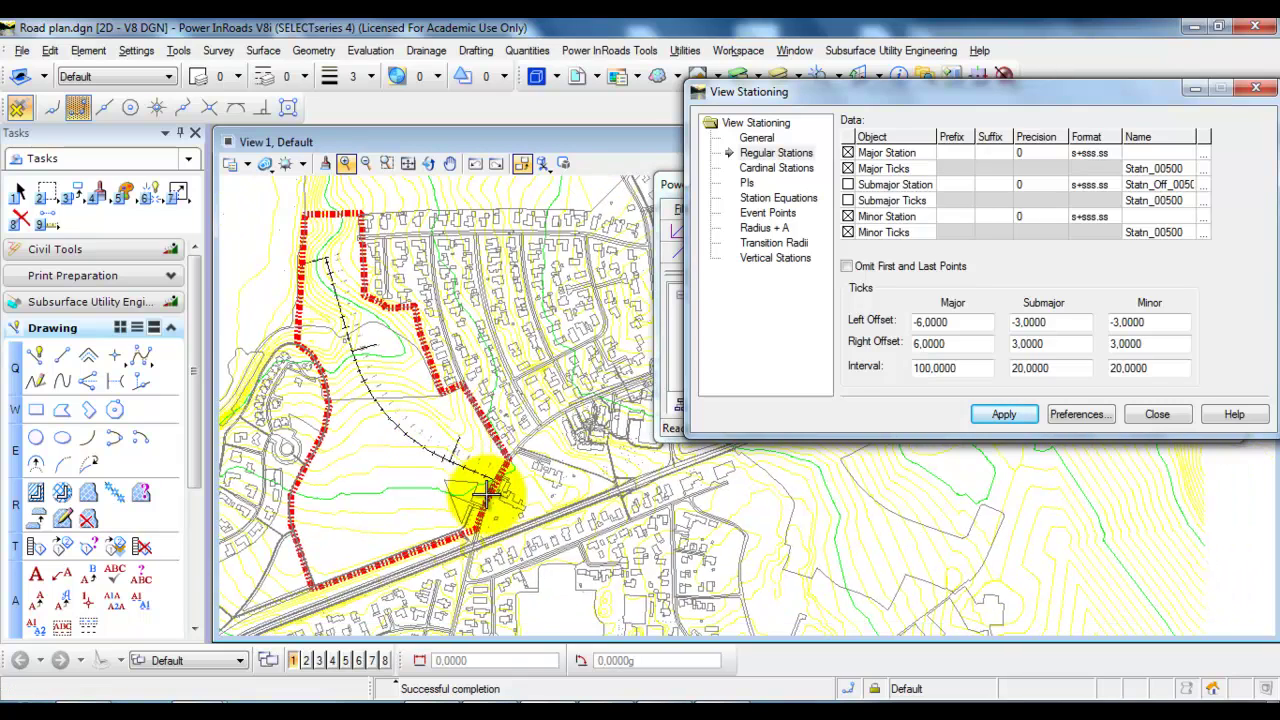
{"action": "scroll", "coordinate": [487, 492], "scroll_direction": "up", "scroll_amount": 2}
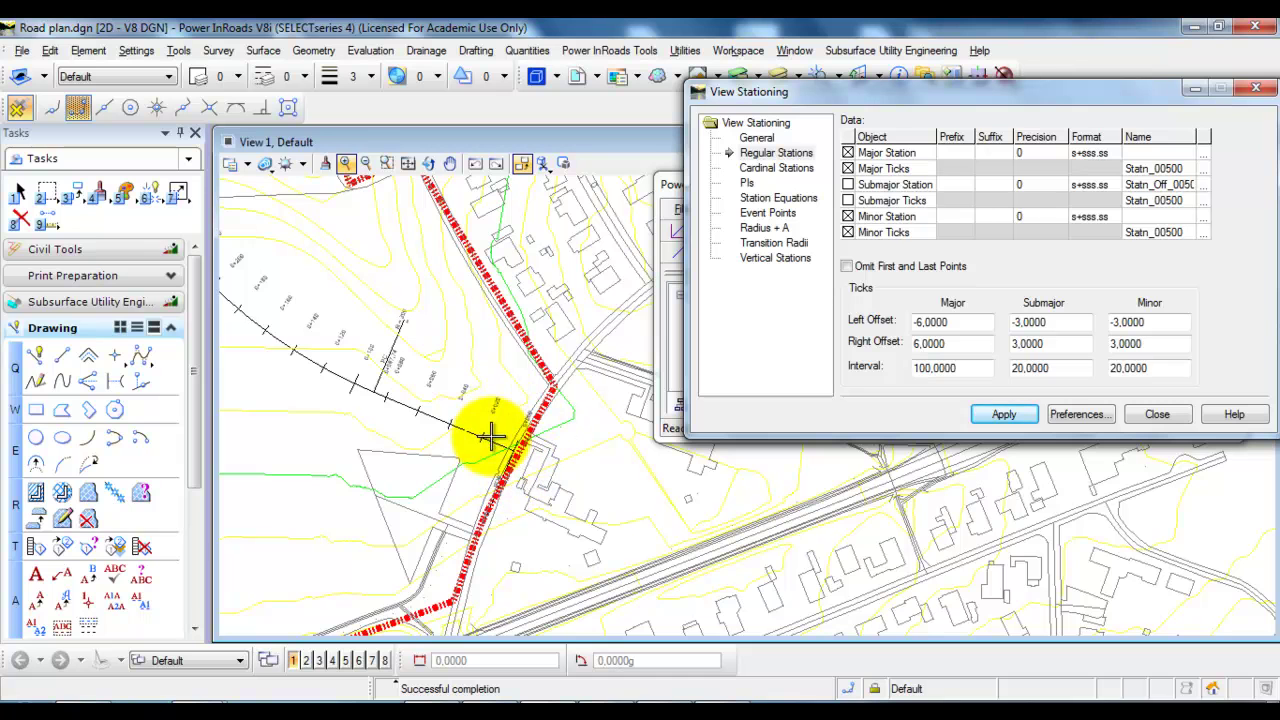
Close View Stationing and transpose the 50 km/h road alignment with Geometry > Utilities > Transpose.
{"action": "left_click", "coordinate": [1256, 90]}
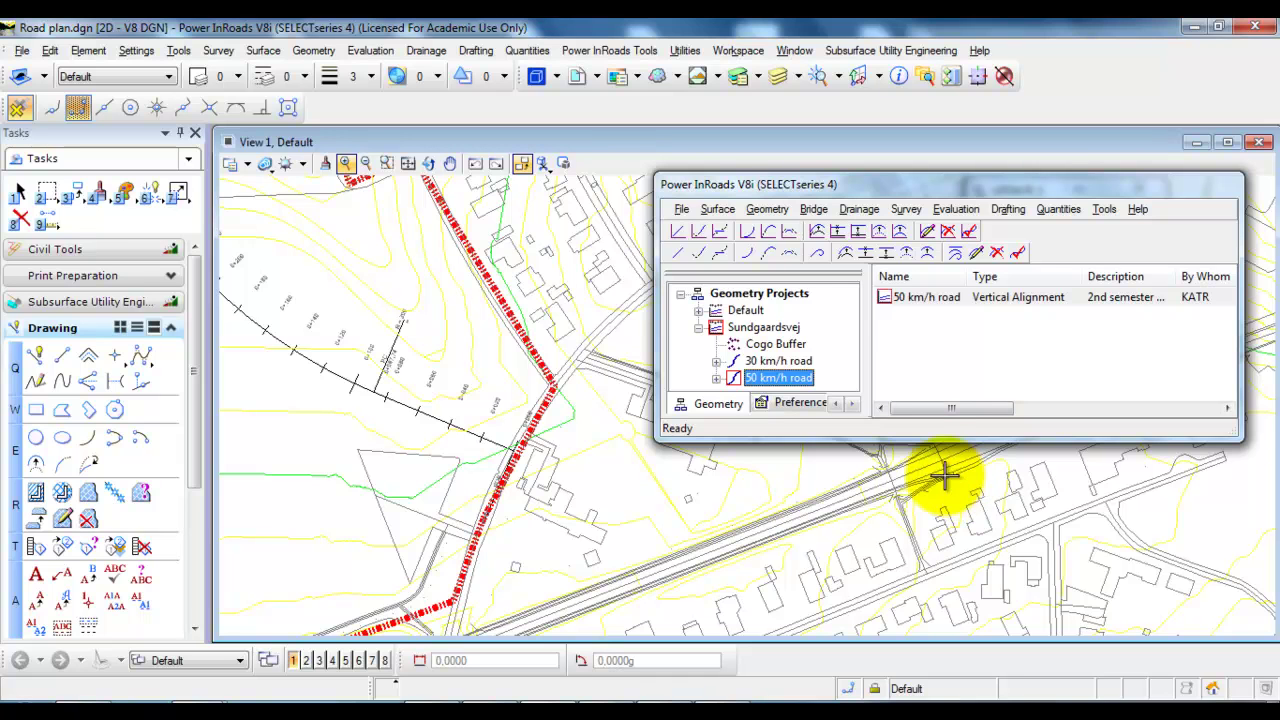
{"action": "left_click", "coordinate": [768, 210]}
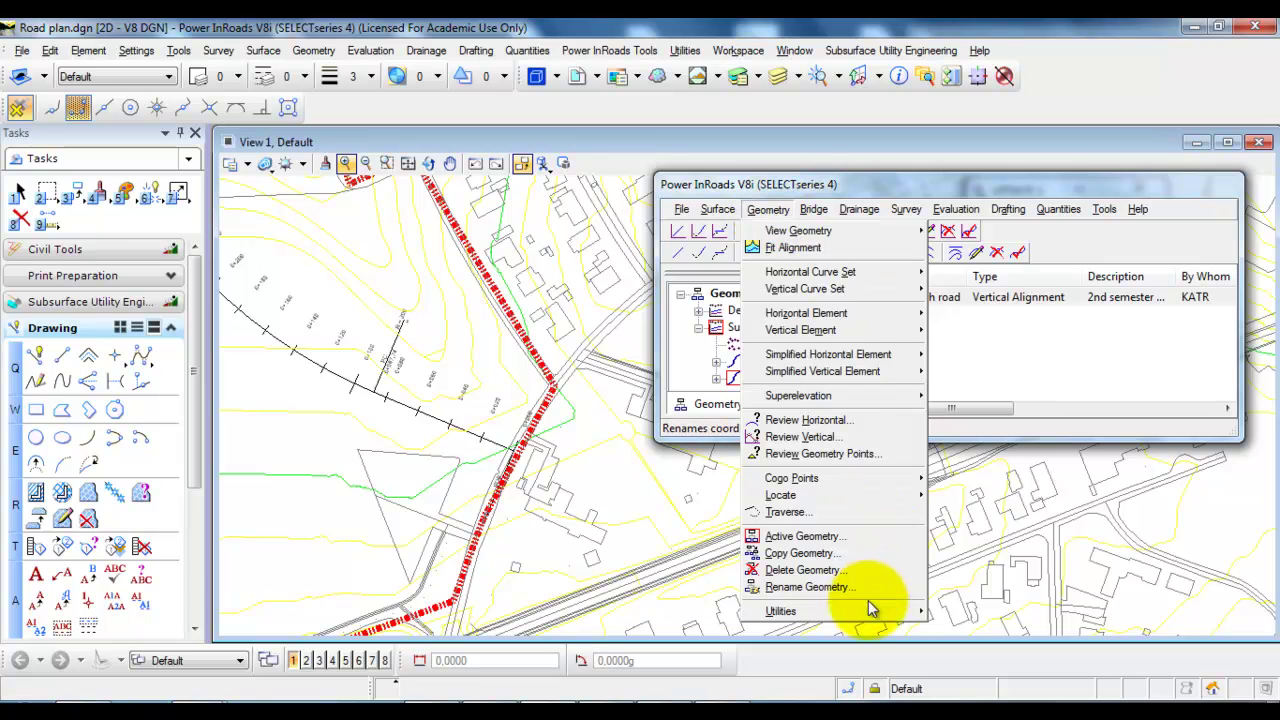
{"action": "mouse_move", "coordinate": [857, 617]}
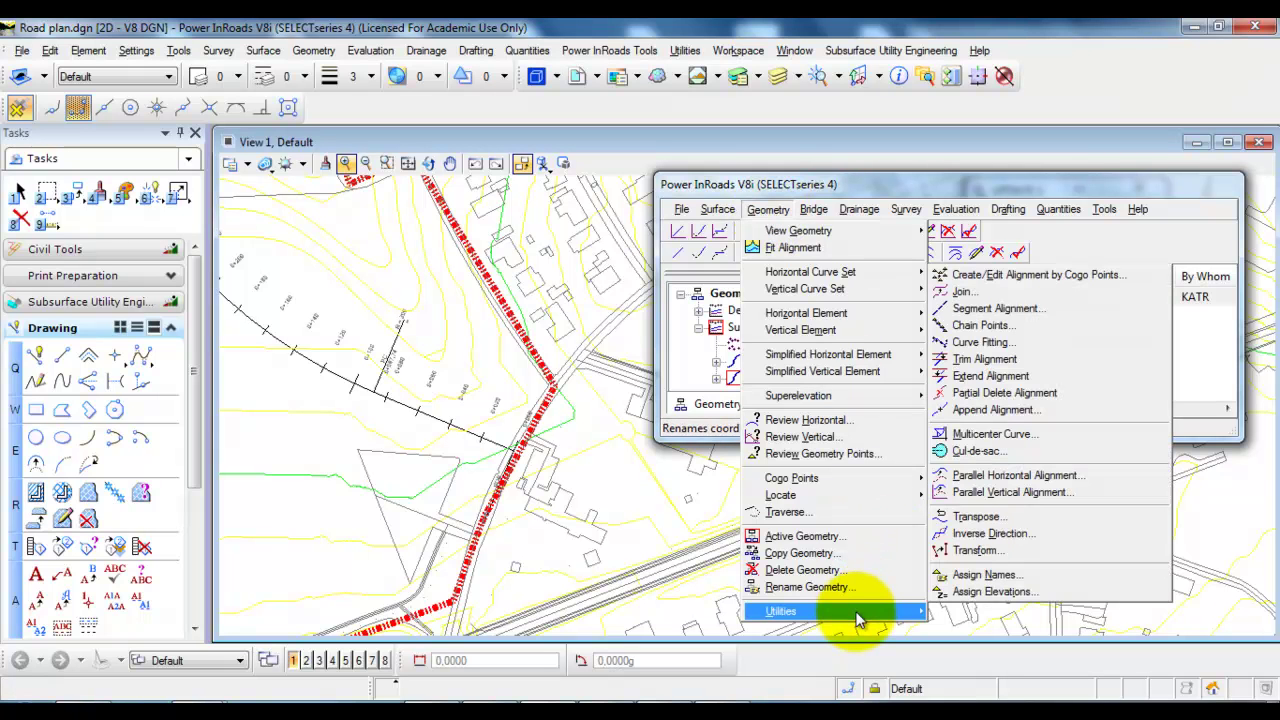
{"action": "left_click", "coordinate": [1025, 524]}
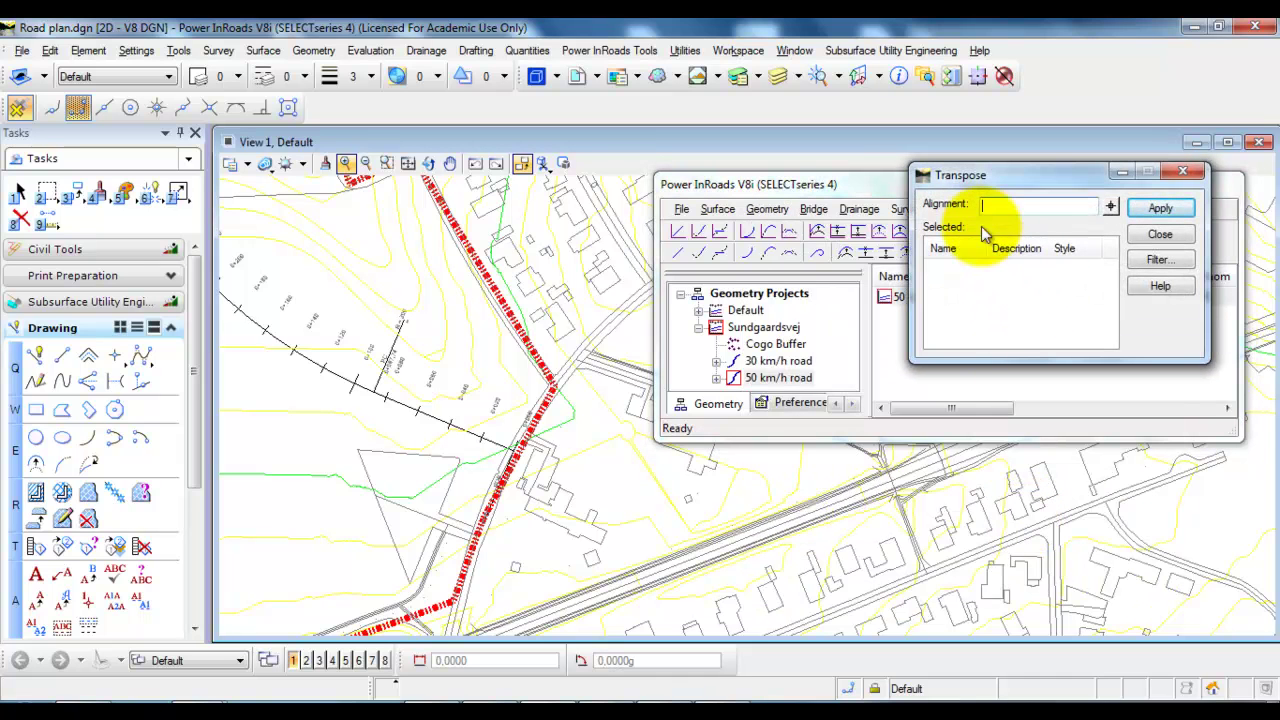
{"action": "left_click", "coordinate": [1112, 209]}
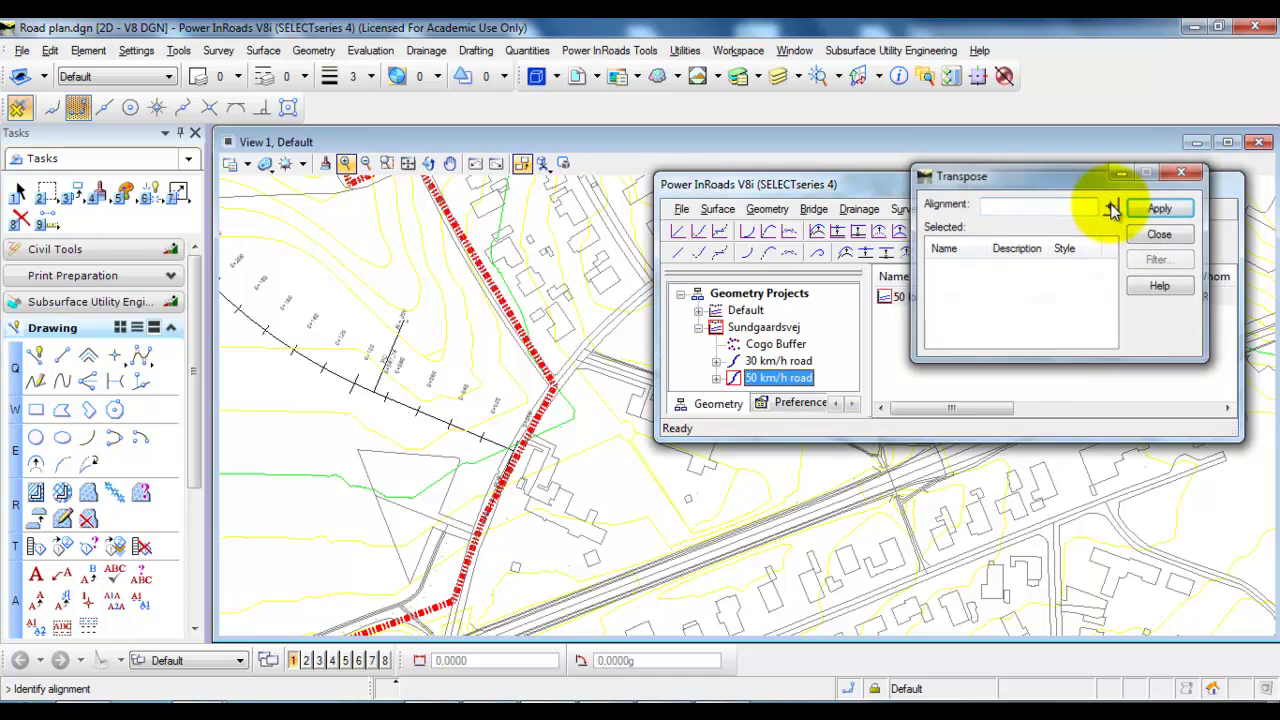
{"action": "left_click", "coordinate": [402, 403]}
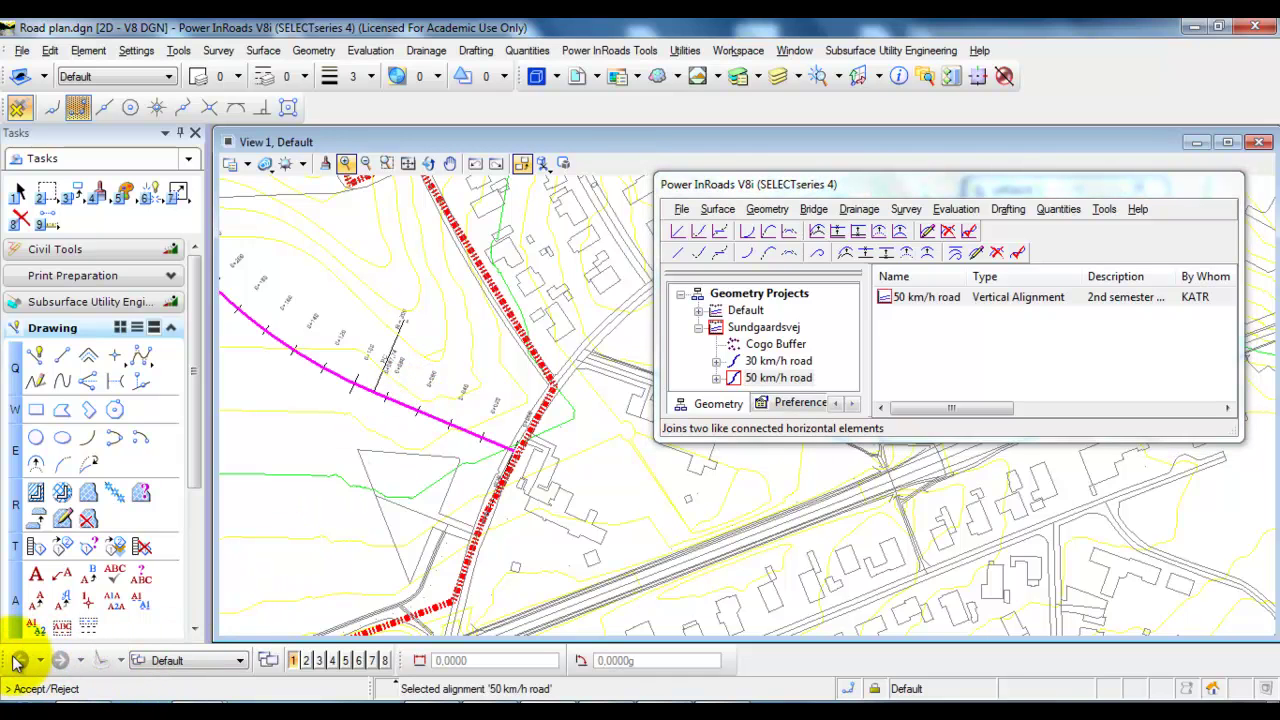
{"action": "left_click", "coordinate": [380, 470]}
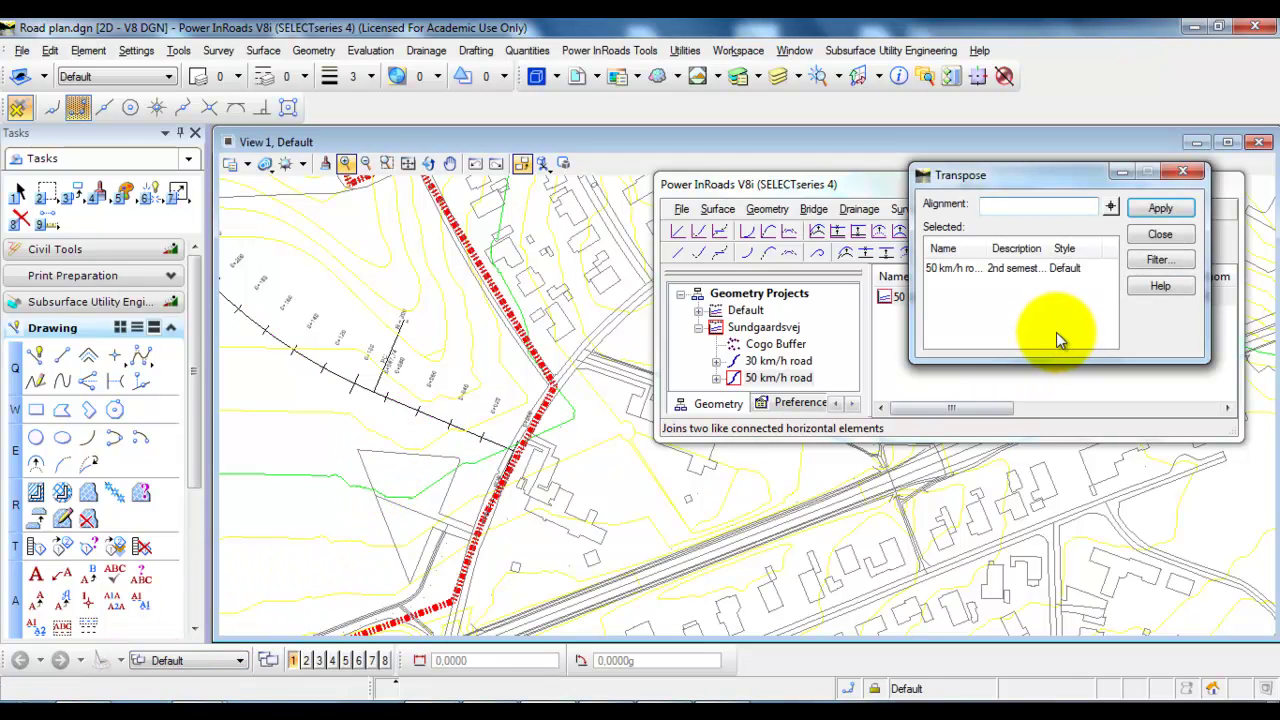
{"action": "left_click", "coordinate": [1159, 209]}
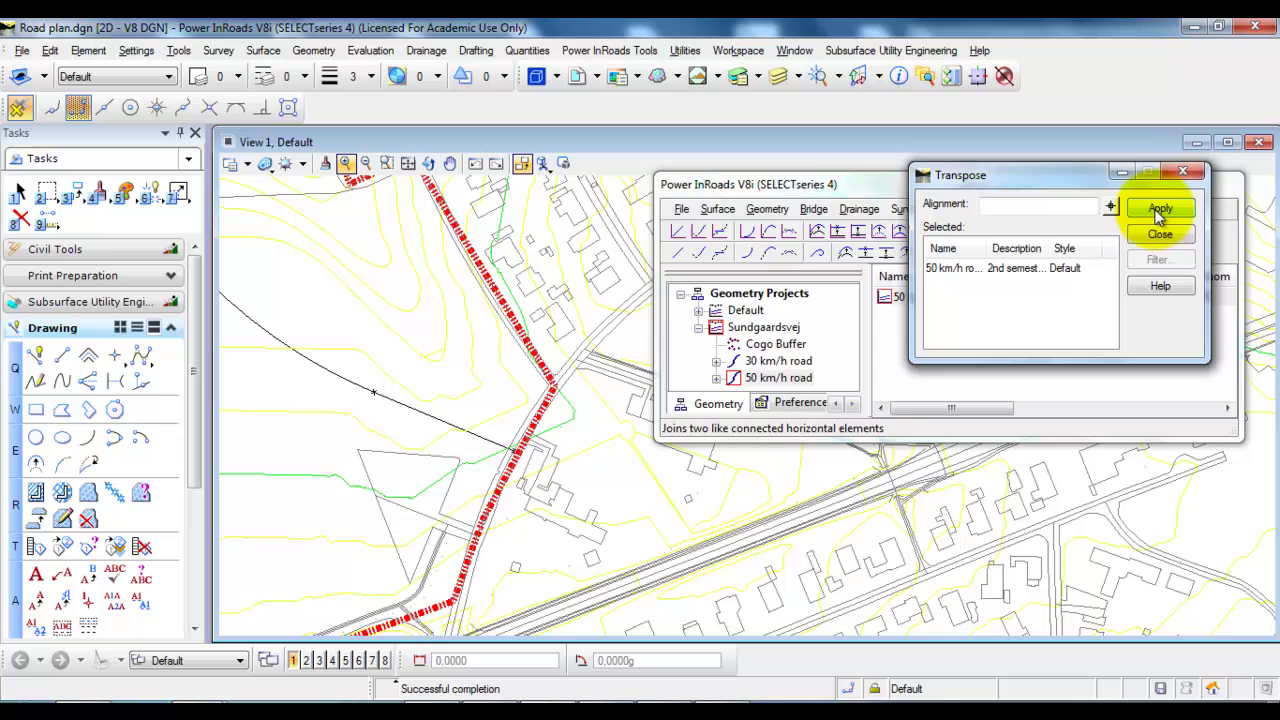
Reopen View Stationing and redraw the ticks and labels on the reversed alignment.
{"action": "left_click", "coordinate": [768, 209]}
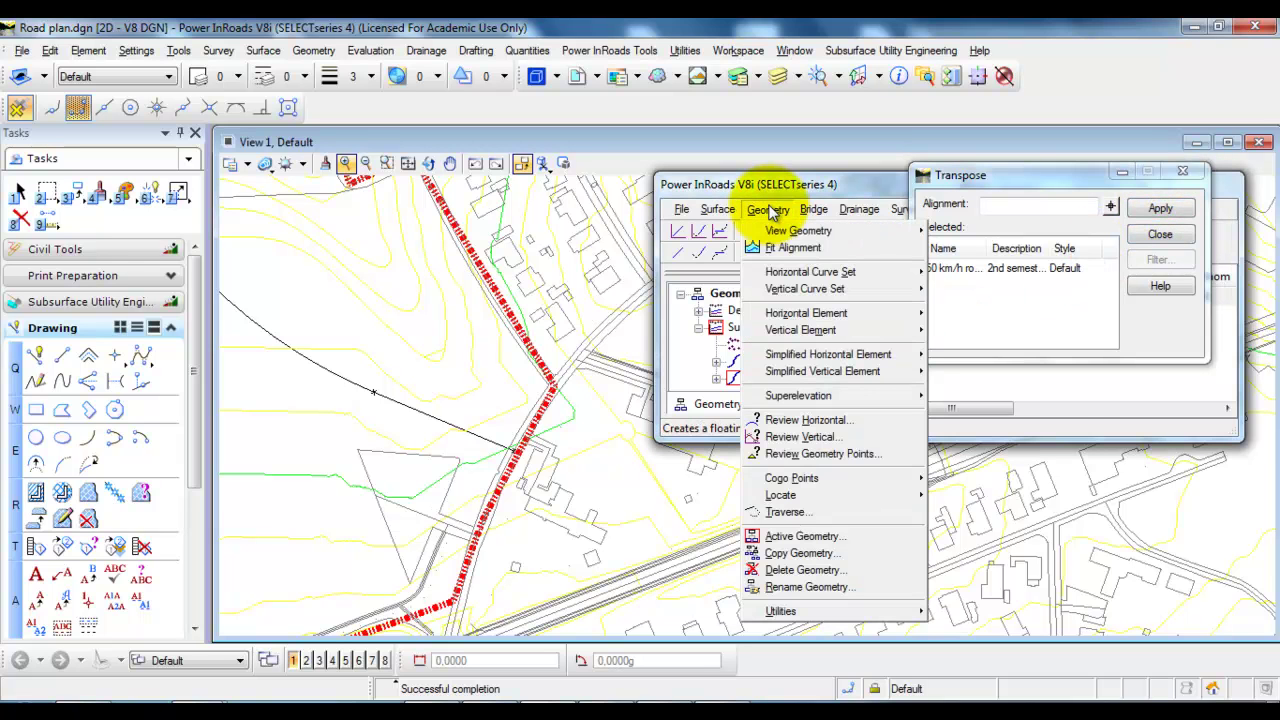
{"action": "mouse_move", "coordinate": [771, 236]}
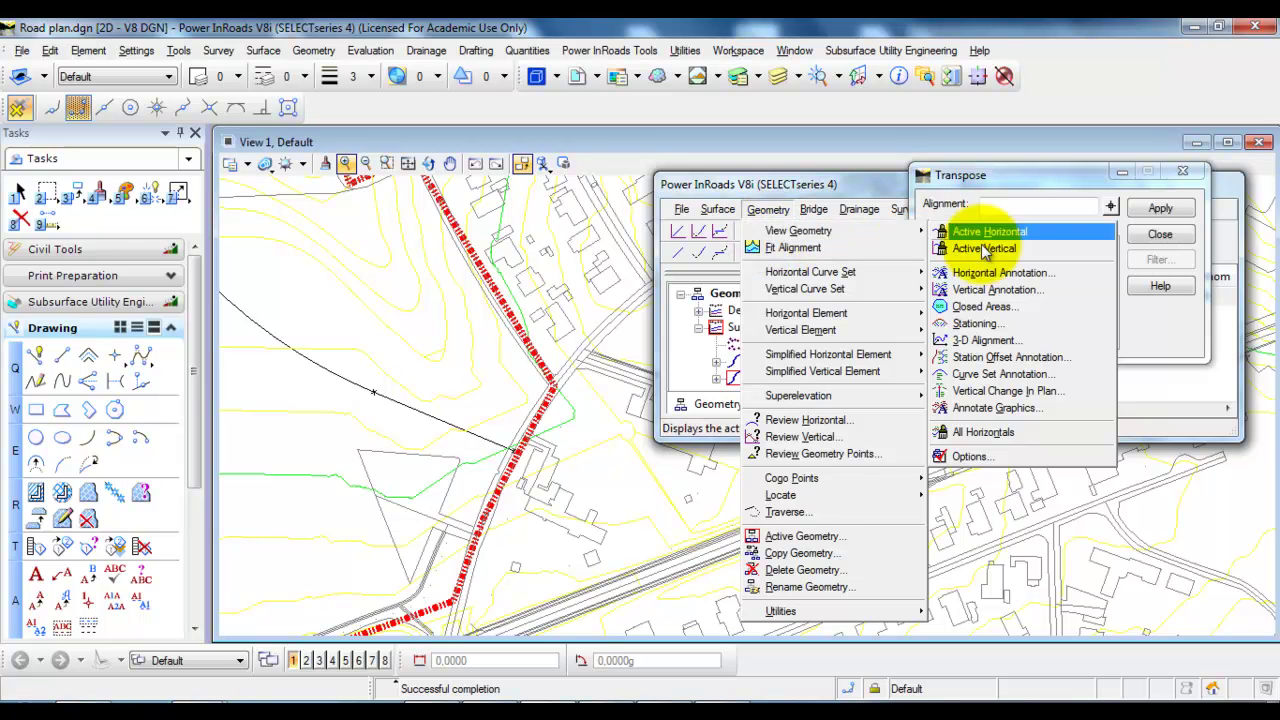
{"action": "left_click", "coordinate": [997, 322]}
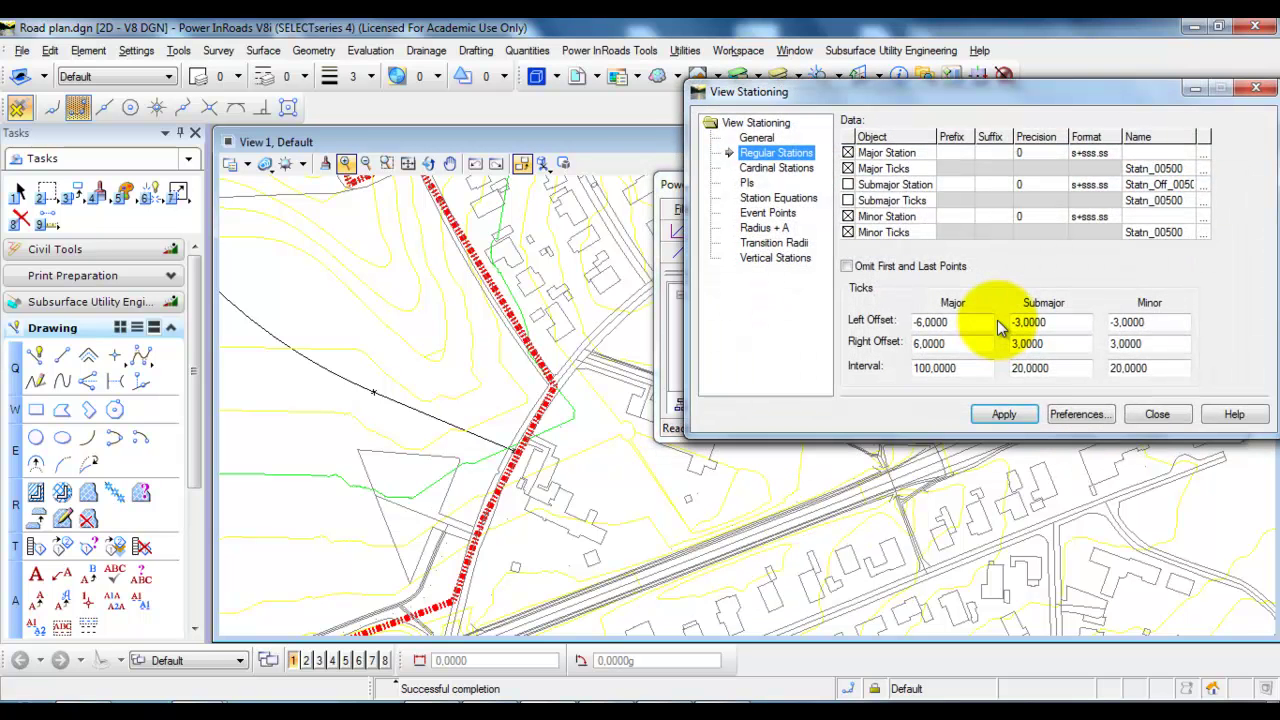
{"action": "left_click", "coordinate": [986, 414]}
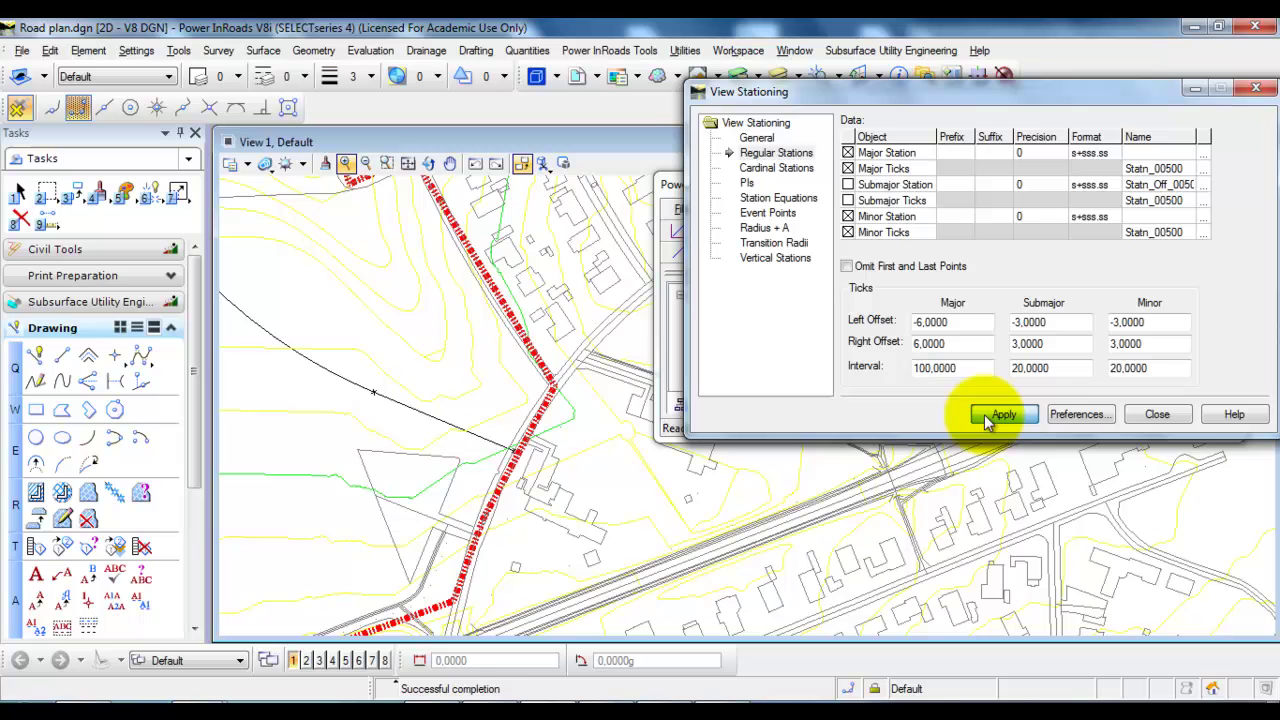
Zoom and pan to confirm POB 0+000.00 now sits at the former end.
{"action": "scroll", "coordinate": [520, 467], "scroll_direction": "up", "scroll_amount": 3}
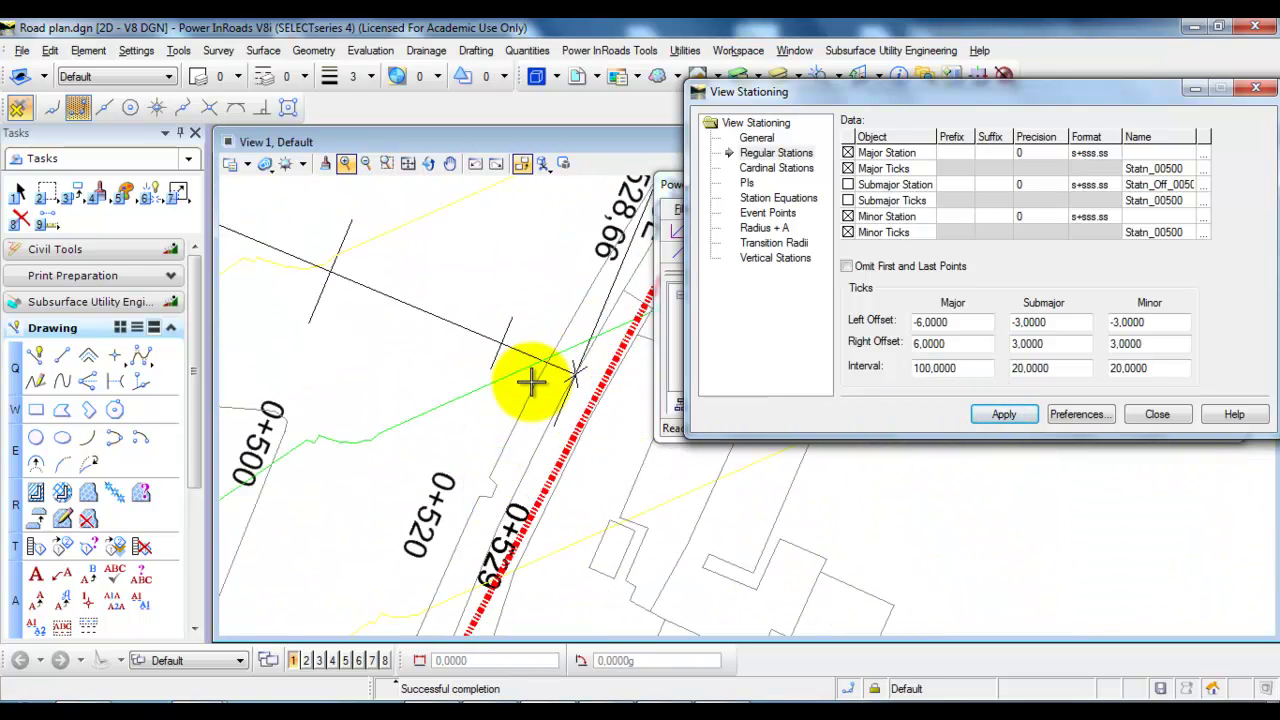
{"action": "scroll", "coordinate": [600, 512], "scroll_direction": "down", "scroll_amount": 5}
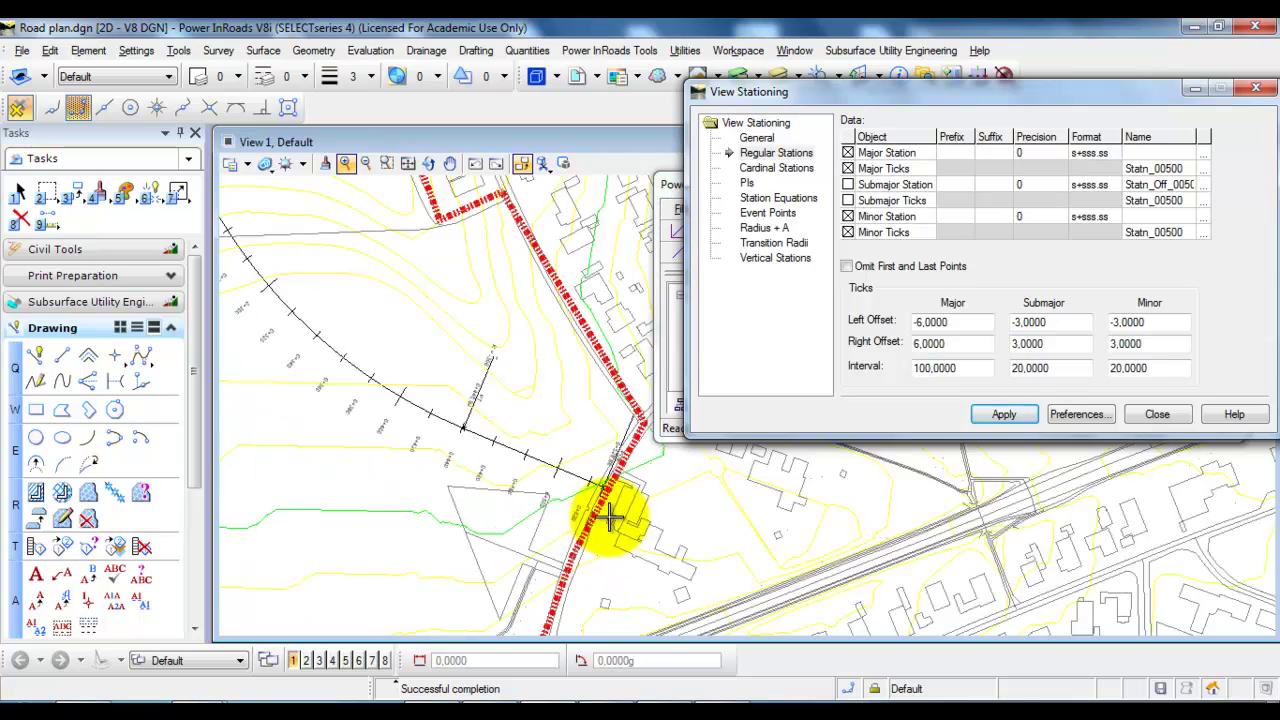
{"action": "middle_click_drag", "start_coordinate": [436, 322], "coordinate": [478, 416]}
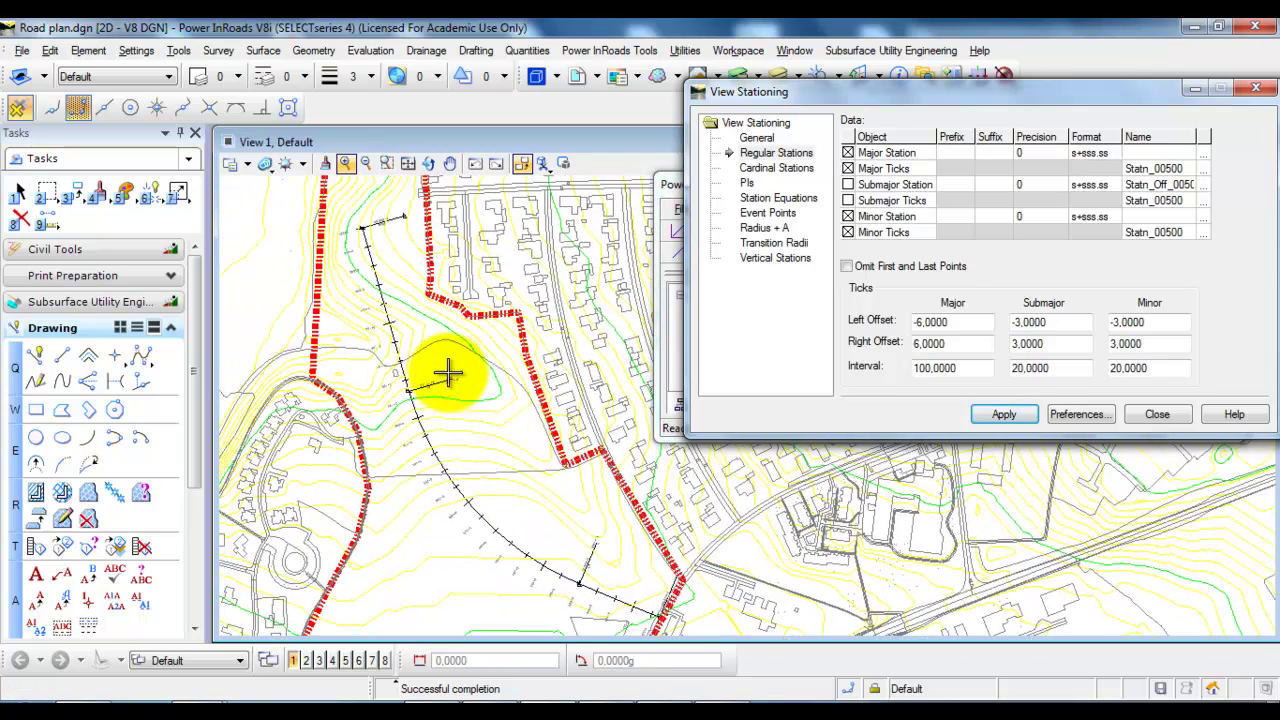
{"action": "scroll", "coordinate": [366, 222], "scroll_direction": "up", "scroll_amount": 3}
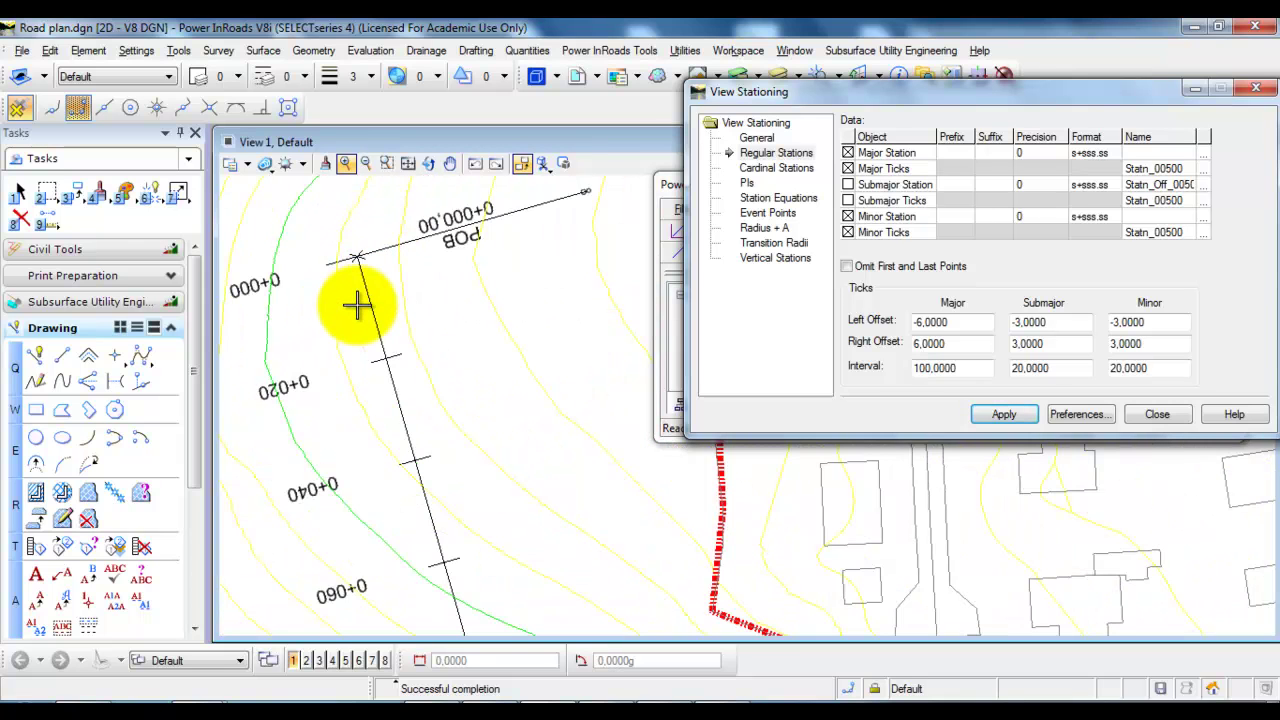